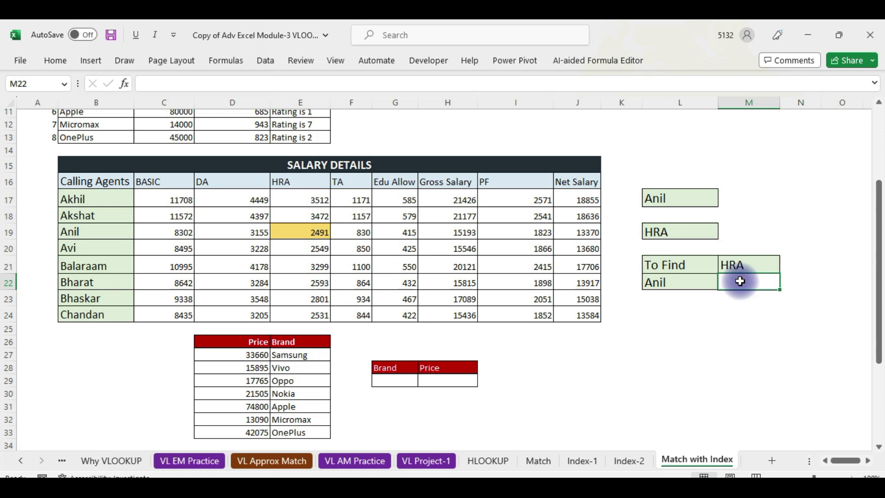
Step: Start an INDEX function in cell M22 using the array, row and column form, with array B16:J24
type("=index")
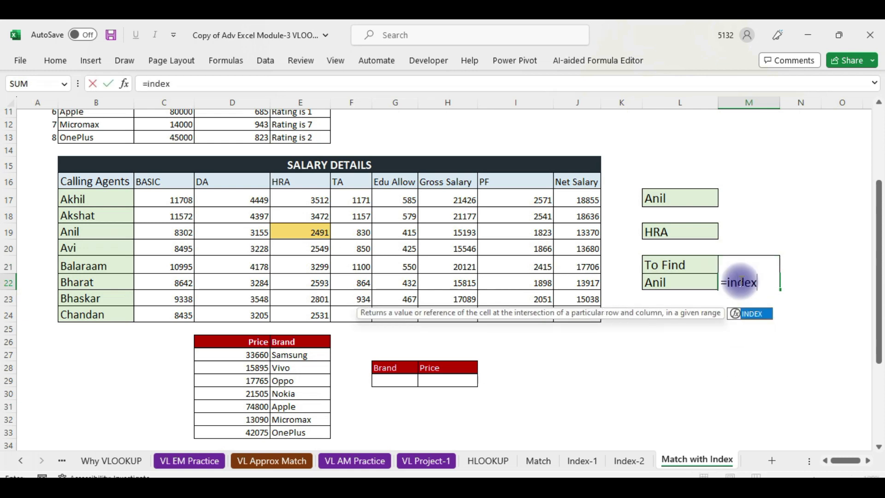
key("Tab")
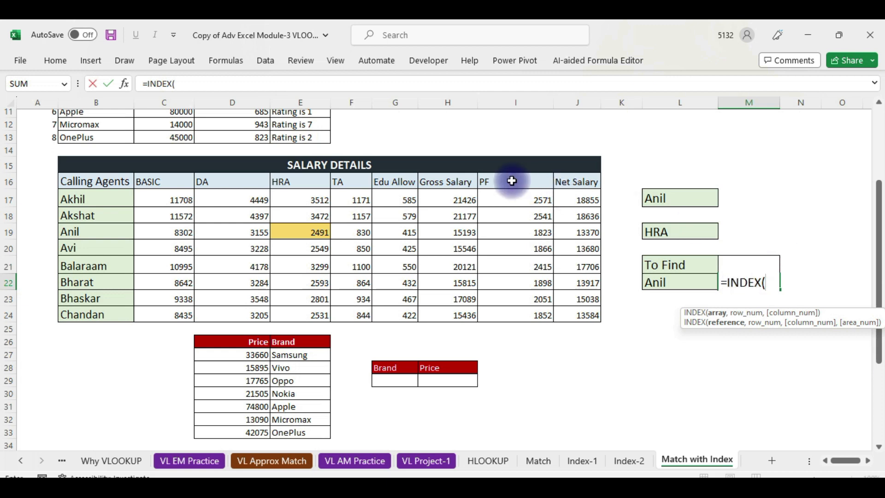
left_click(125, 84)
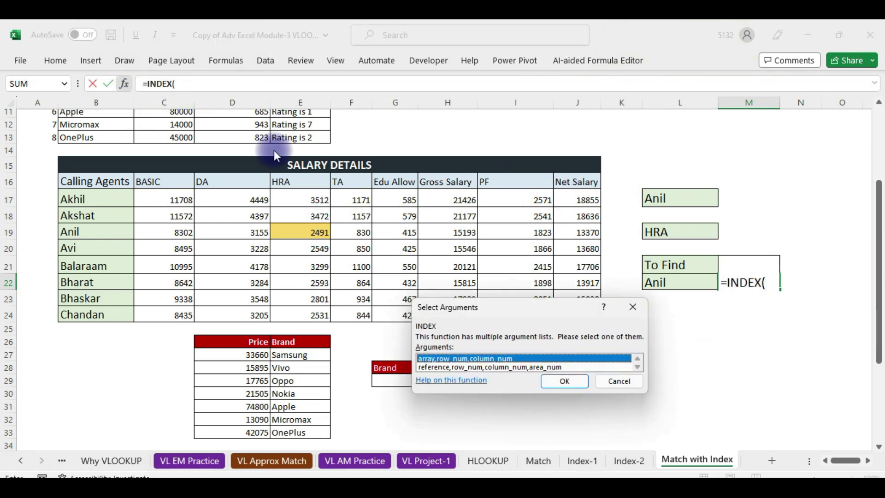
left_click(564, 381)
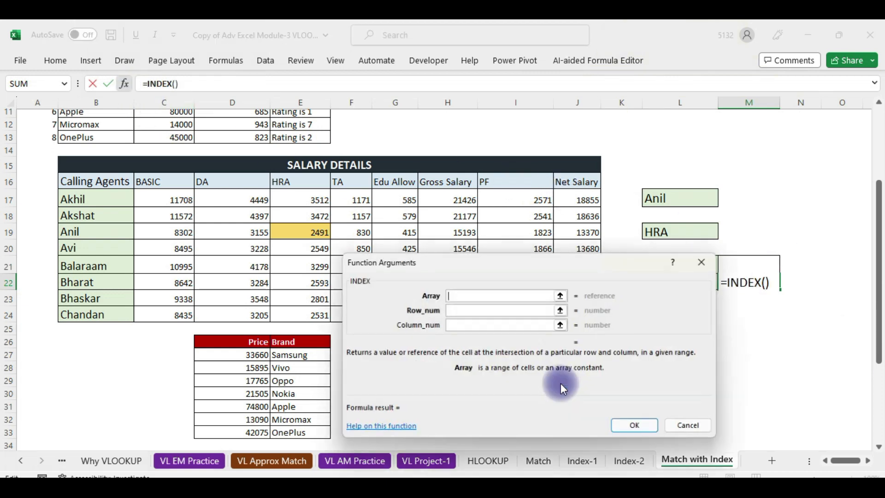
left_click_drag(523, 262, 549, 342)
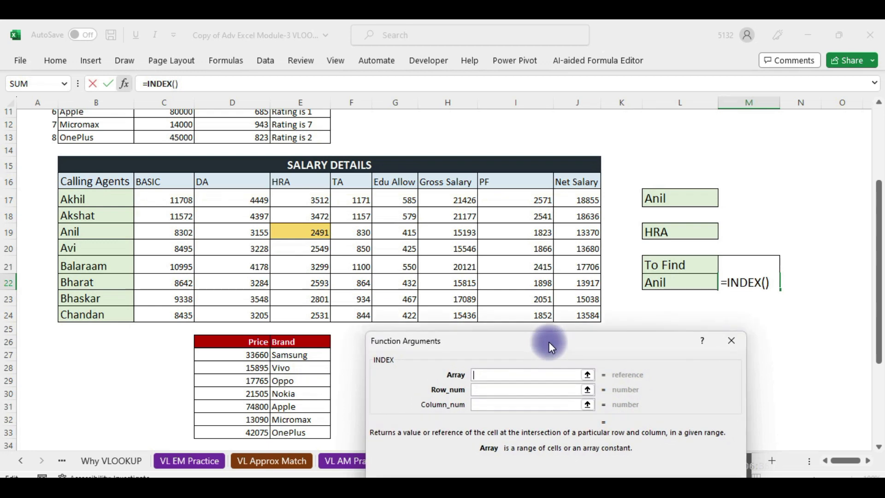
left_click_drag(93, 184, 578, 309)
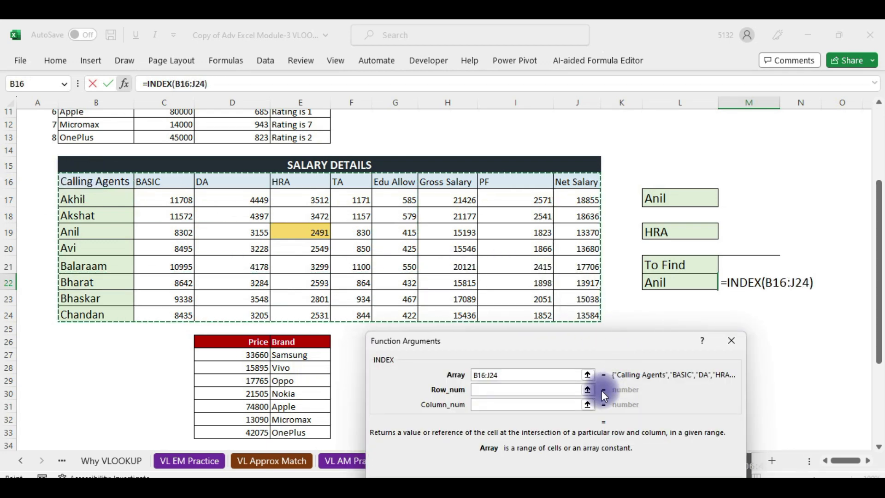
Step: Set the INDEX row number to 4 and column number to 4, and complete the formula in M22
left_click(487, 392)
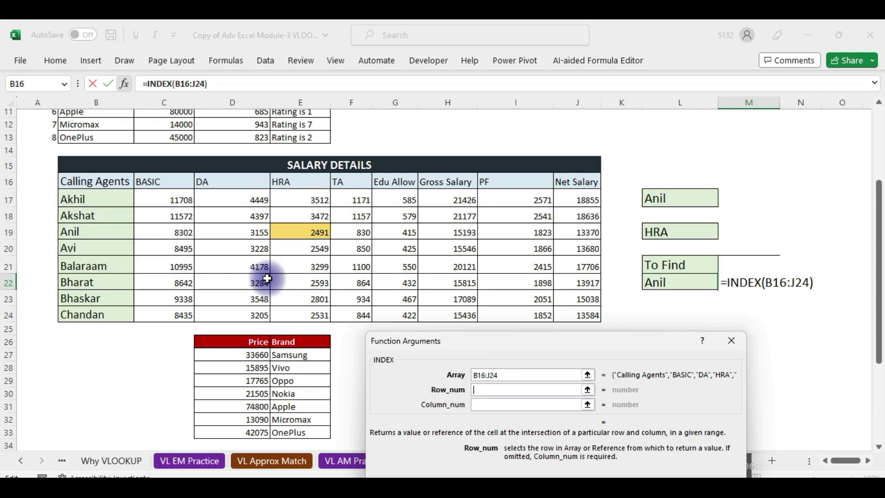
type("4")
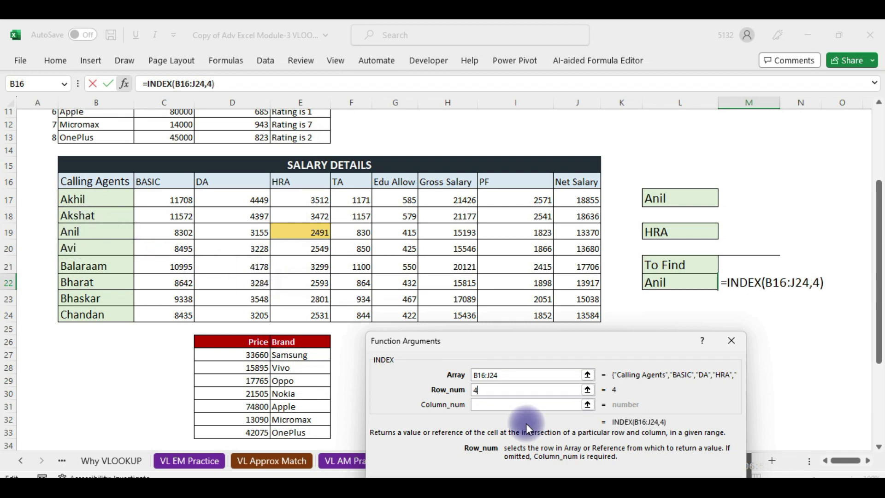
left_click(498, 405)
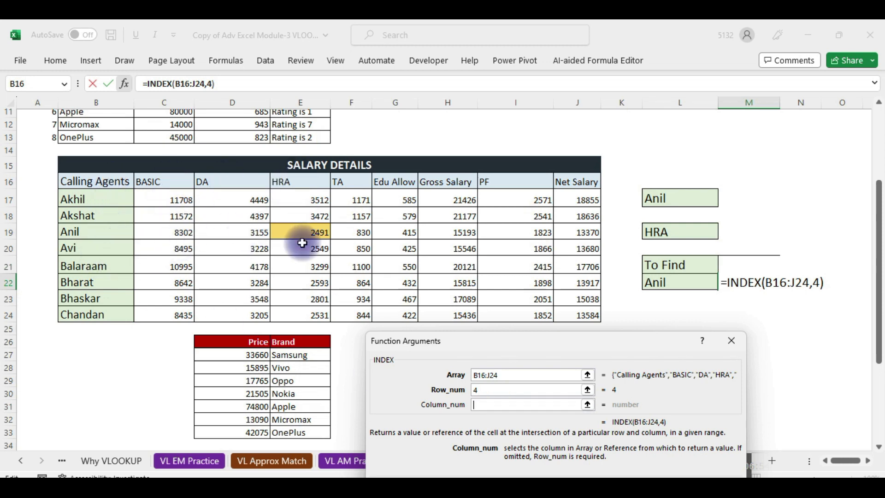
type("4")
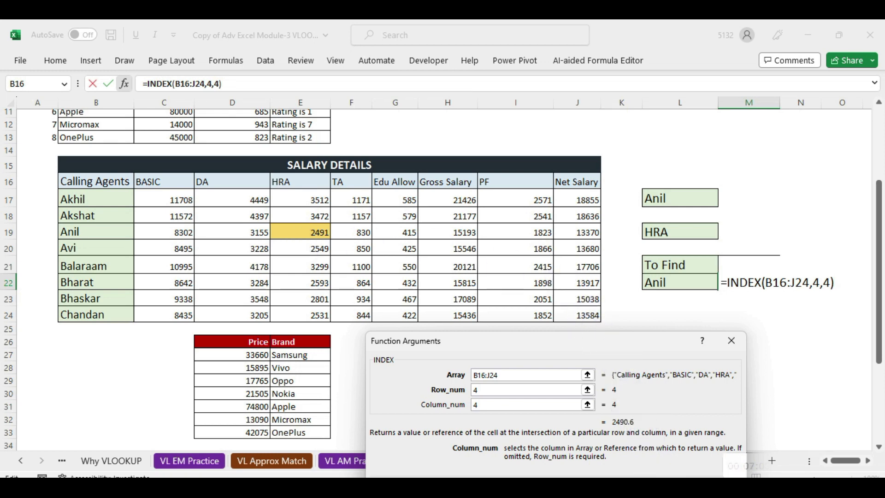
key("Return")
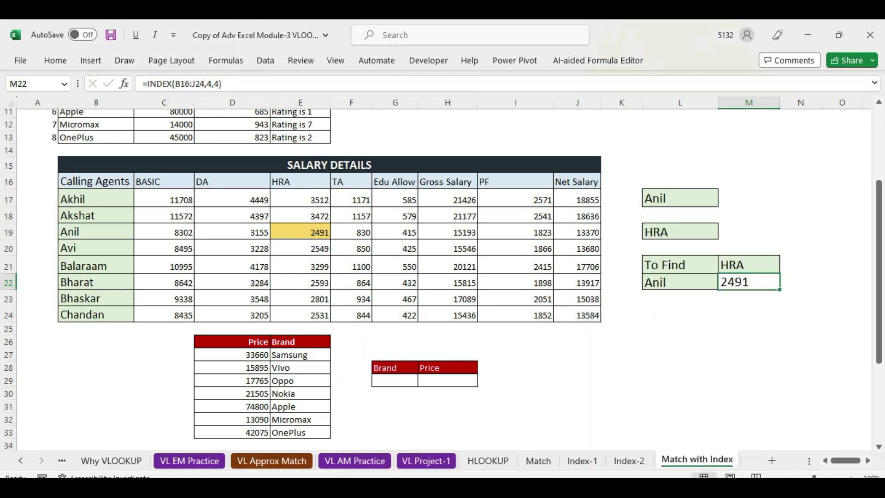
Step: Compare the HRA cell E19 with the lookup in M22 and review the arguments of its INDEX formula
left_click(307, 228)
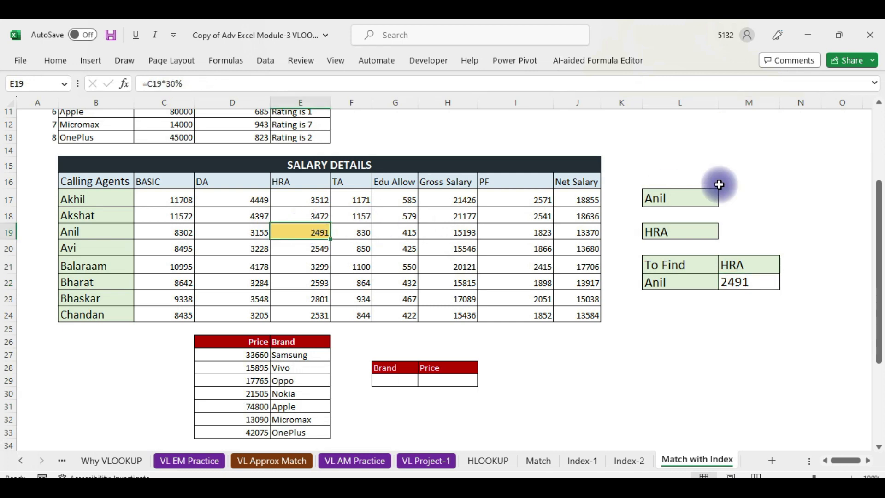
left_click(681, 285)
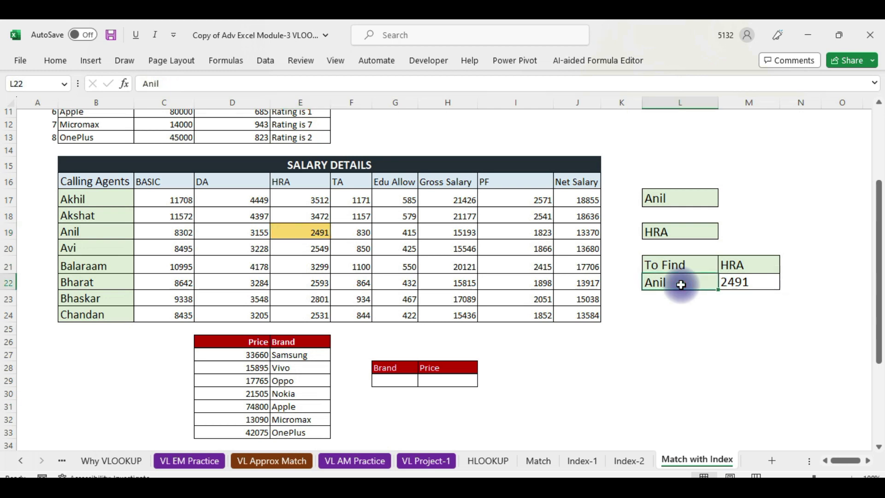
left_click(741, 283)
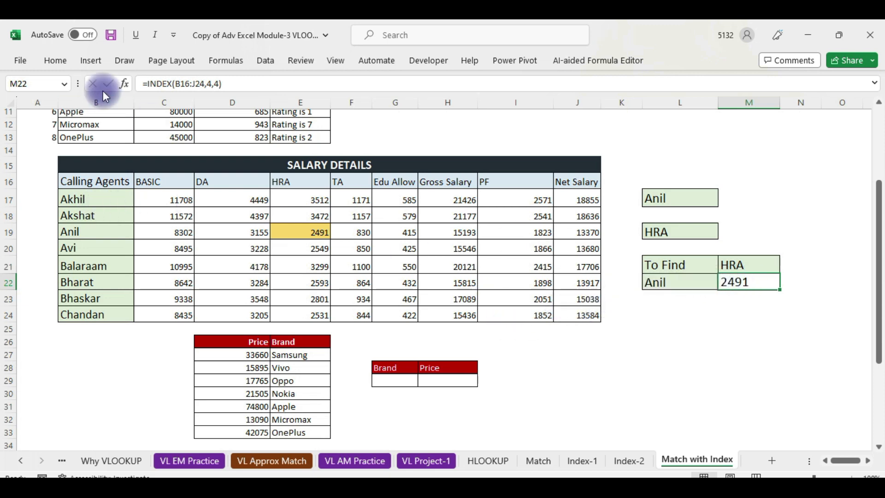
left_click(127, 84)
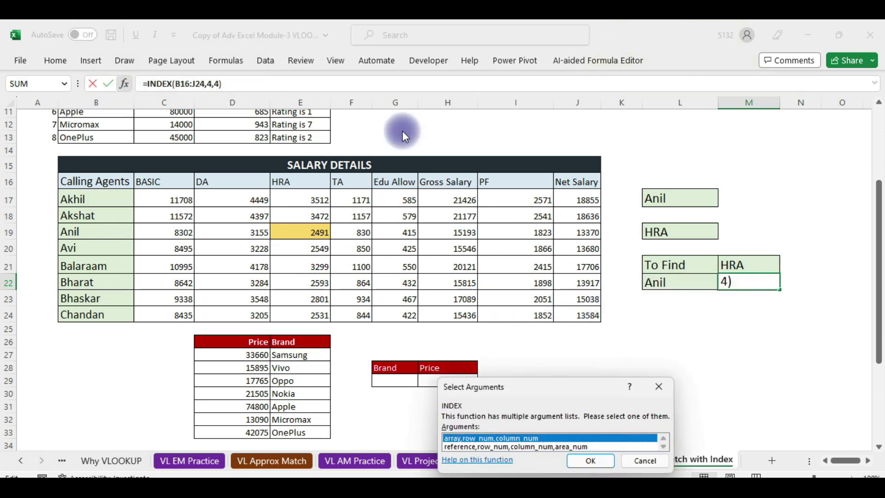
left_click(579, 462)
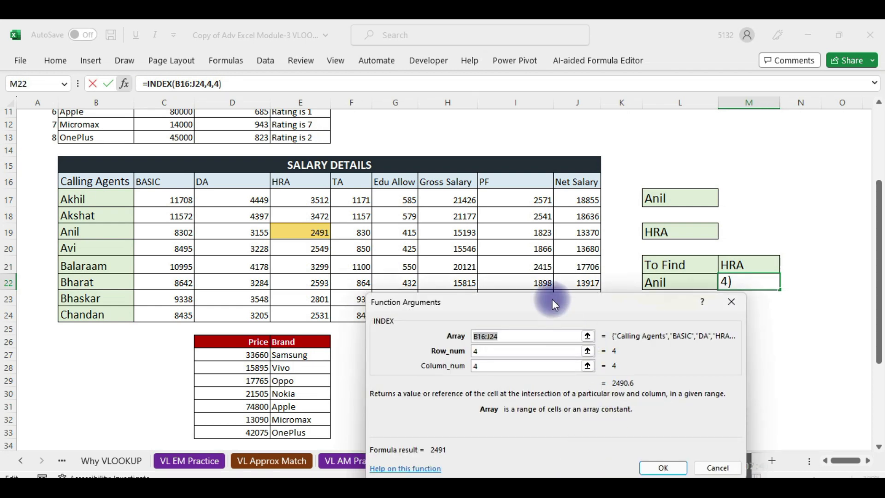
left_click_drag(551, 303, 353, 218)
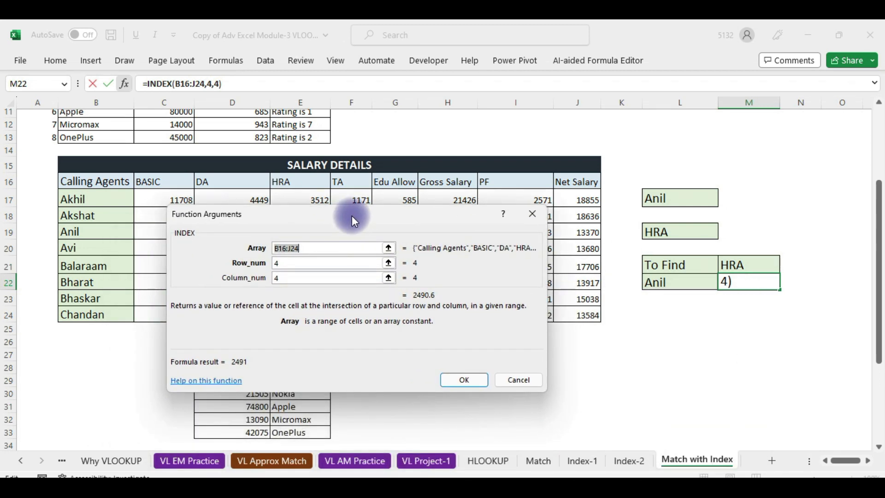
left_click(534, 210)
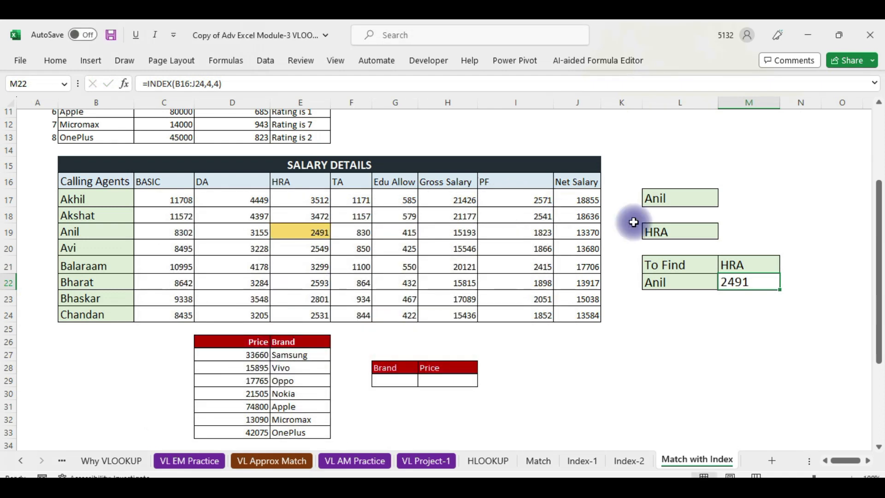
Step: Start a MATCH function in cell M17 with the agent name in L17 as the lookup value
left_click(676, 202)
left_click(659, 231)
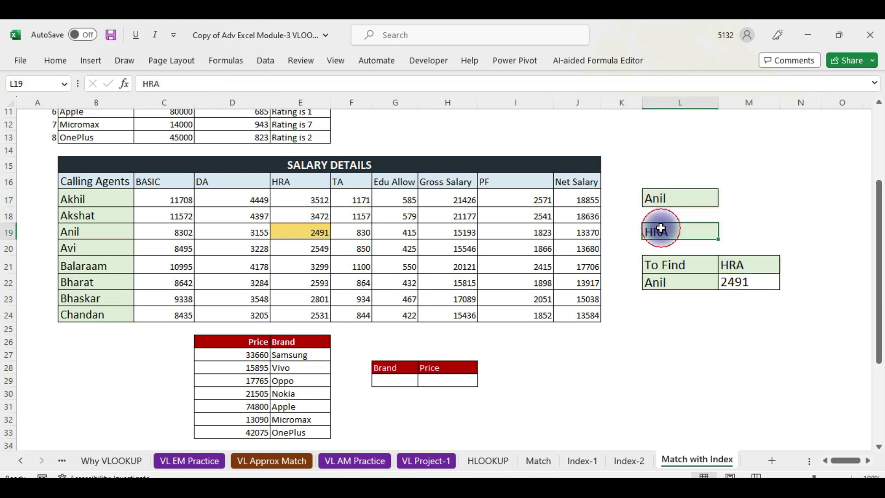
left_click(669, 197)
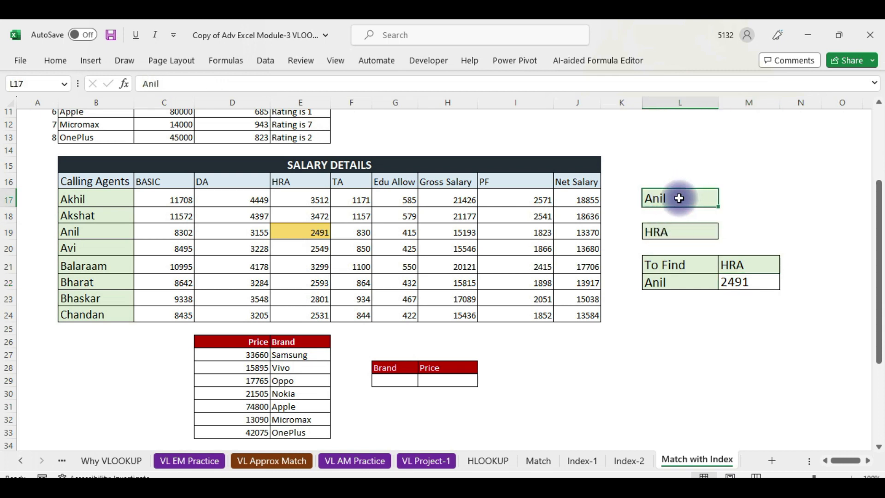
left_click(739, 197)
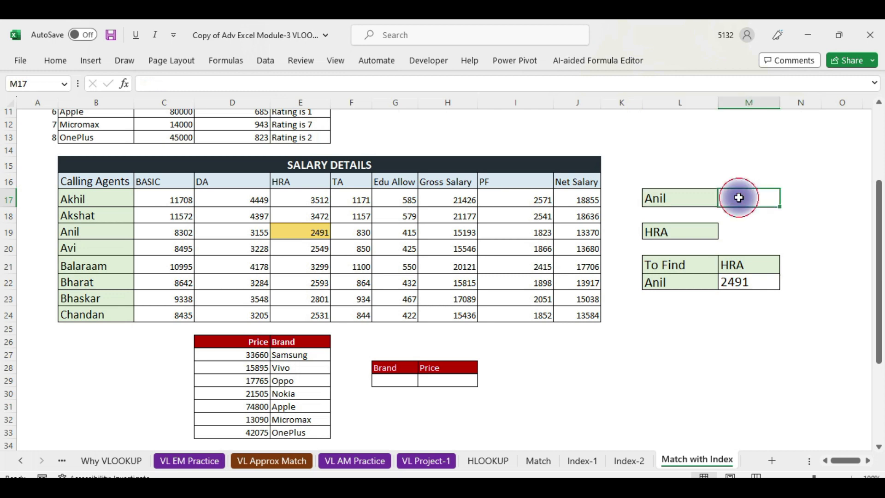
type("=match")
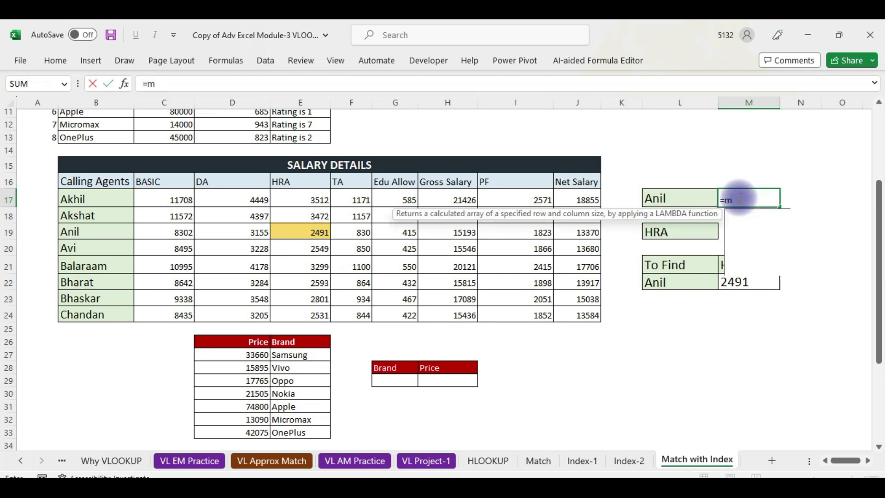
key("Tab")
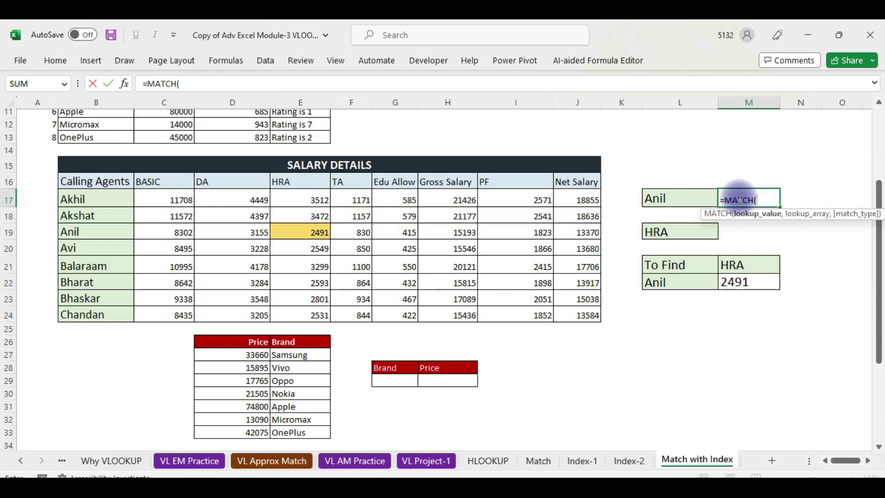
left_click(125, 86)
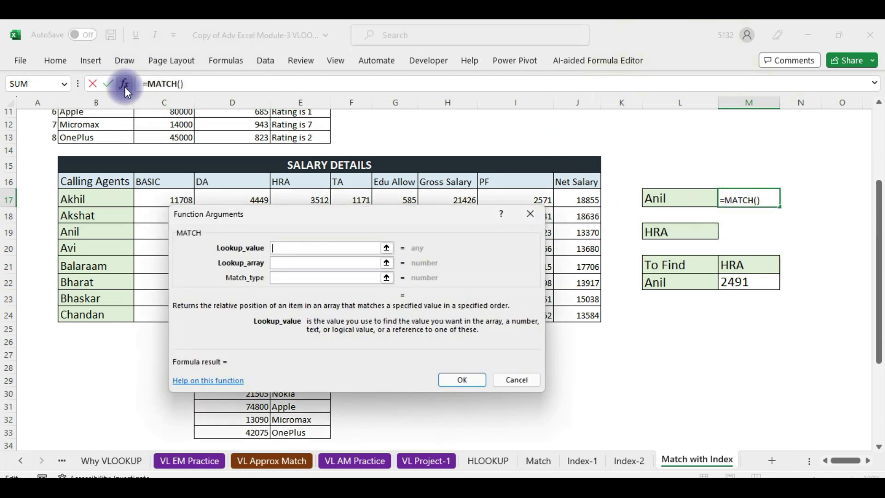
left_click(681, 193)
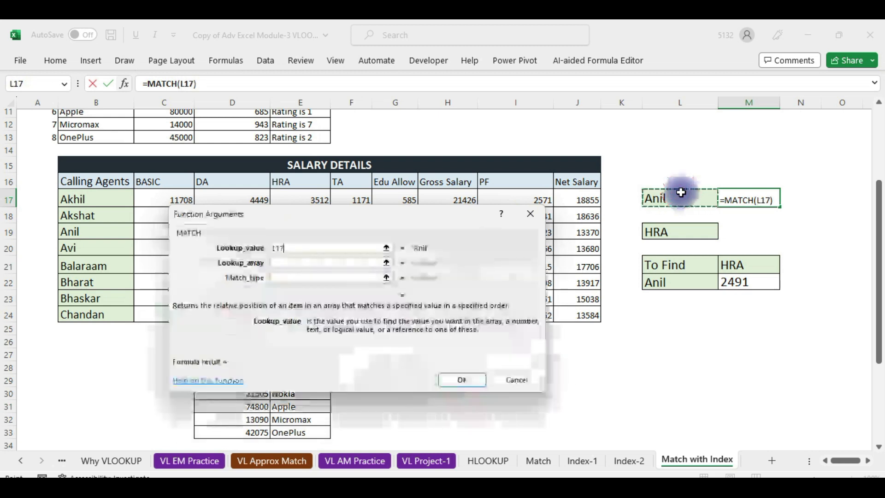
Step: Set the MATCH lookup array to B16:B24 and the match type to 0, and complete the formula in M17
left_click(299, 261)
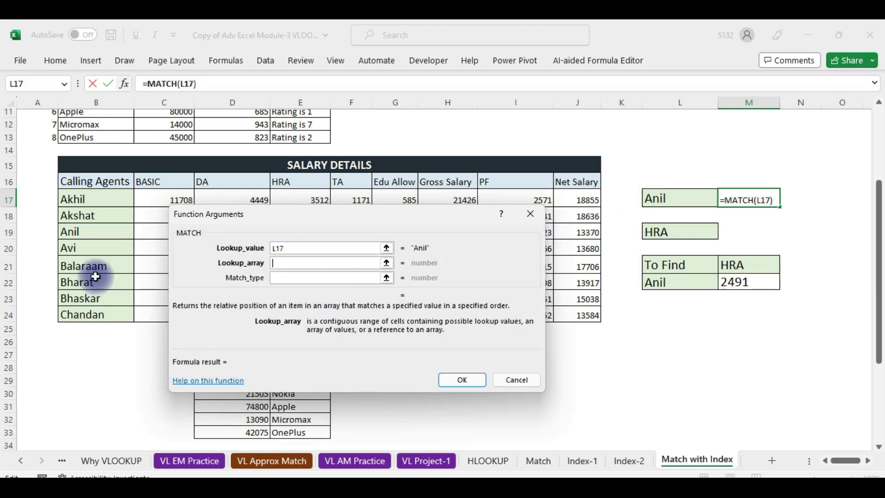
left_click_drag(77, 182, 87, 315)
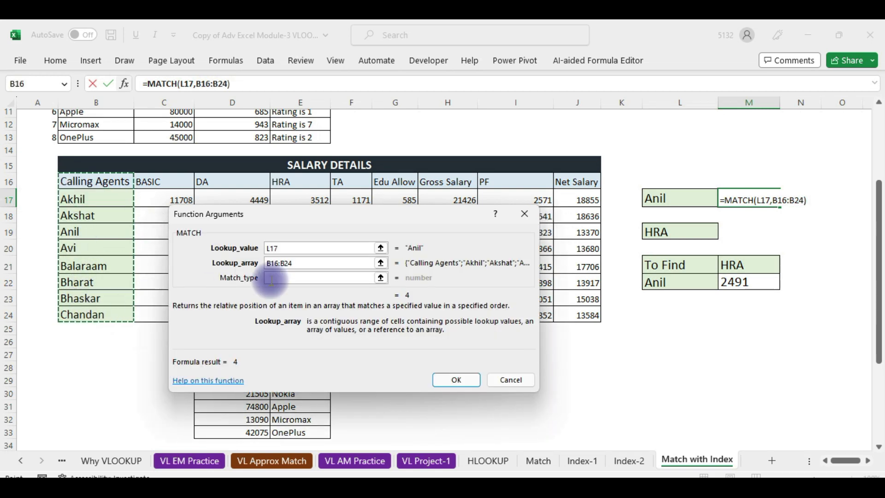
left_click(272, 278)
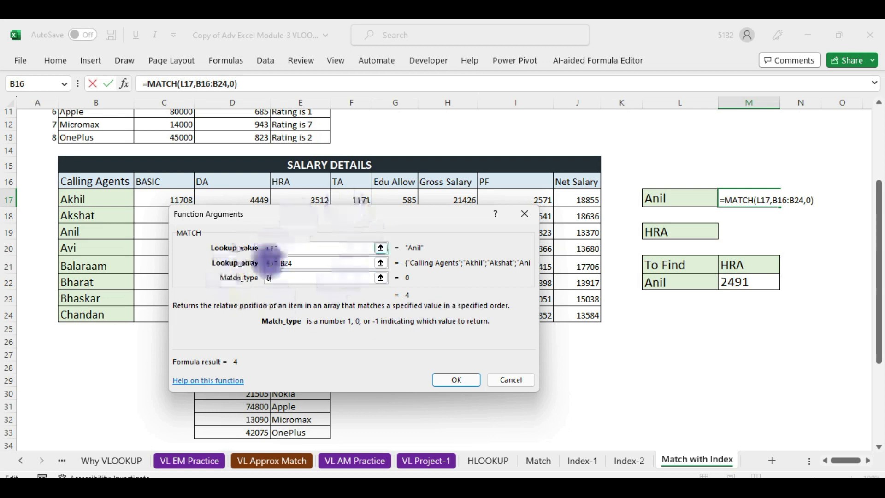
left_click(475, 380)
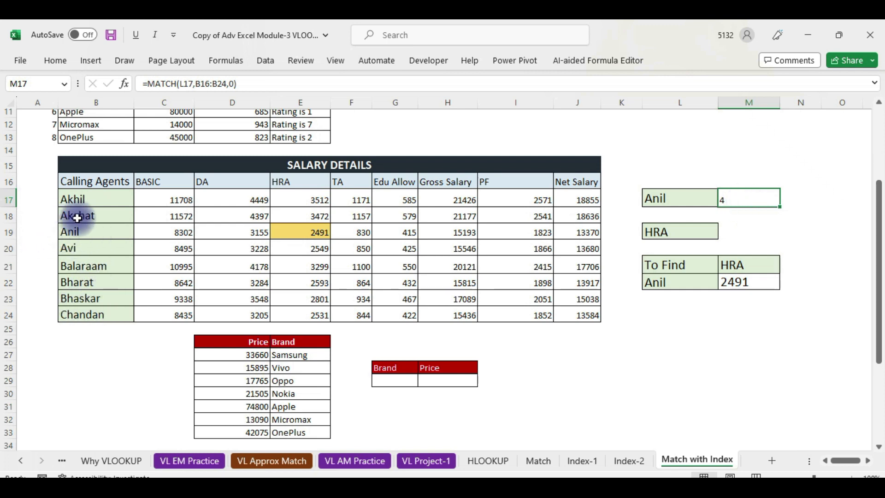
Step: Replace the agent name in L17 with the one listed in B20 and check the MATCH formula in M17
left_click(672, 198)
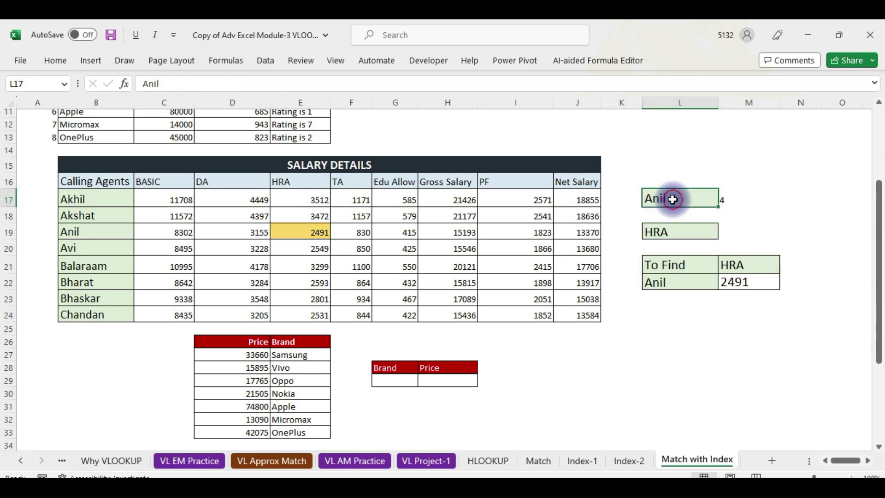
type("A")
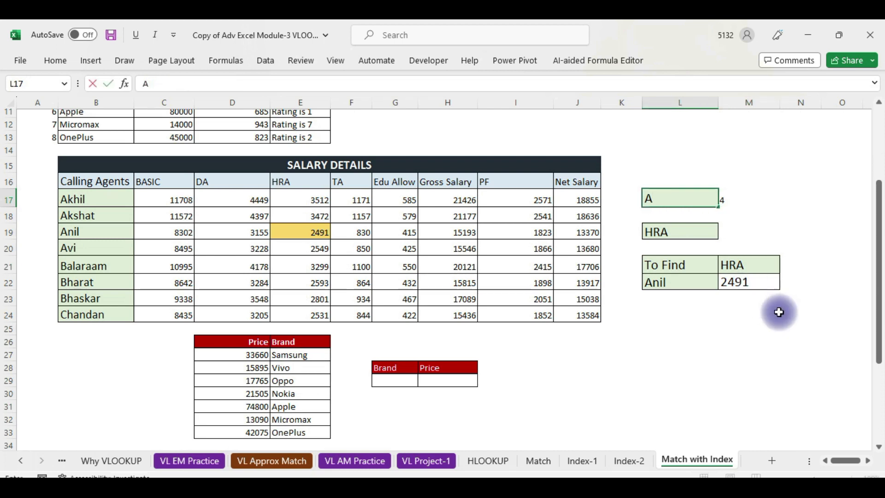
key("Return")
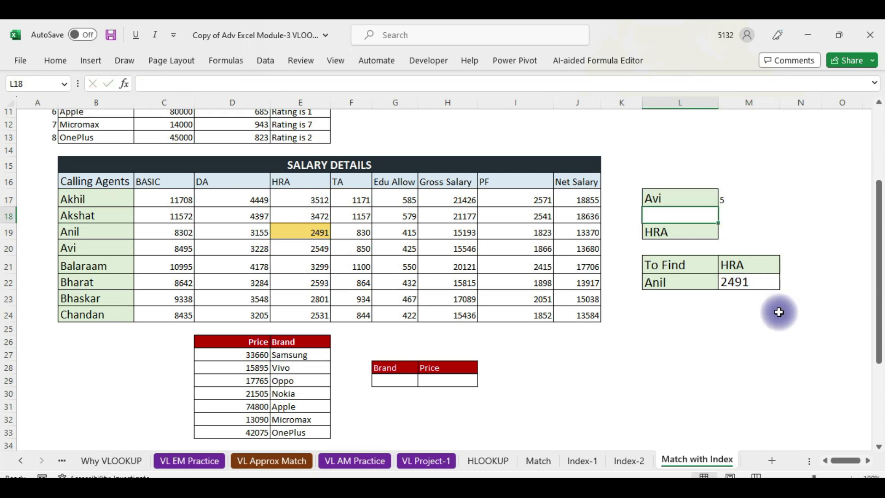
left_click(729, 195)
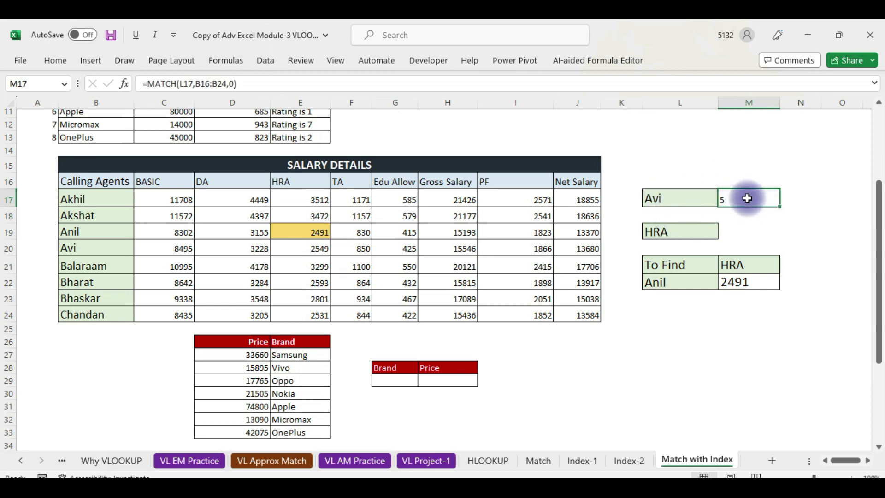
Step: Start a MATCH function in cell M19 with the column heading in L19 as the lookup value
left_click(740, 231)
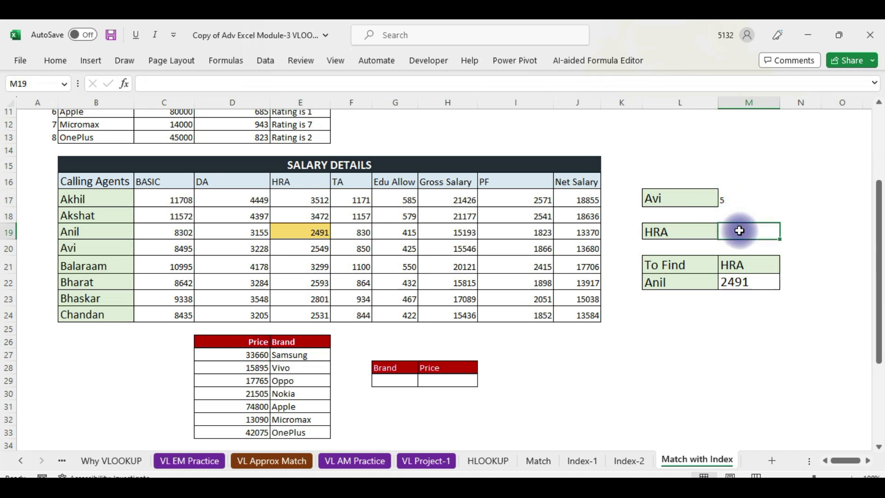
type("=Mat")
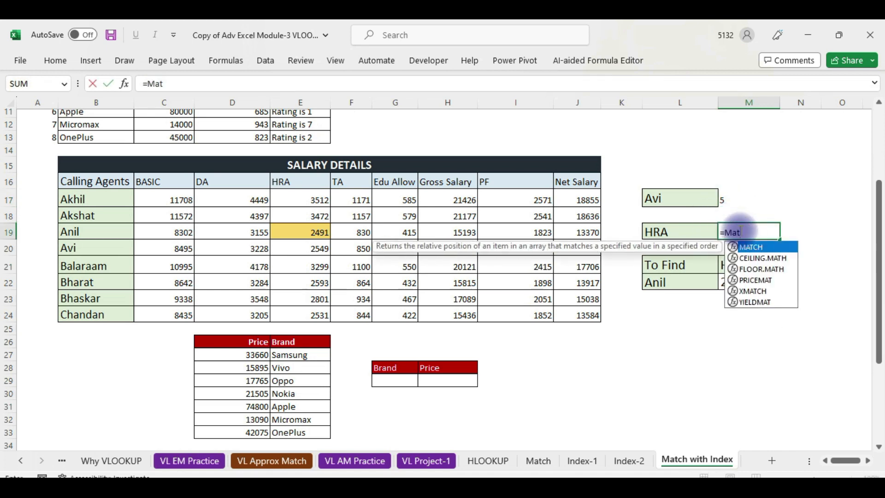
type("ch")
key("Tab")
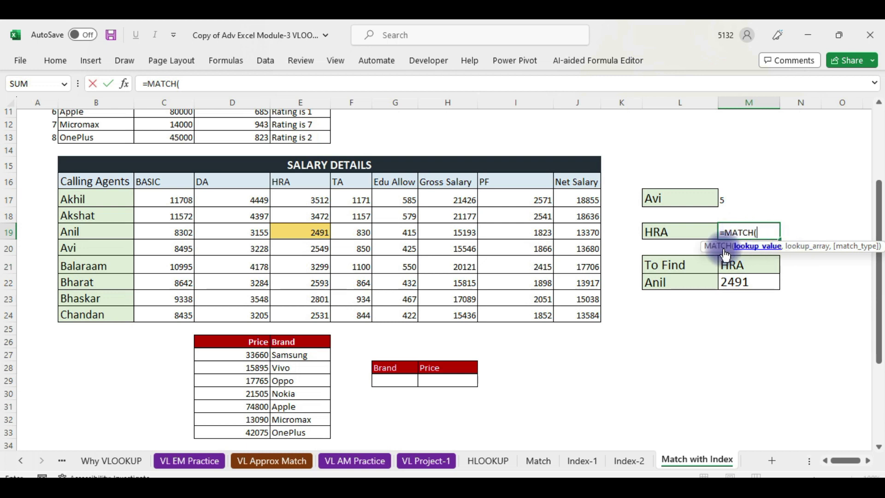
left_click(673, 233)
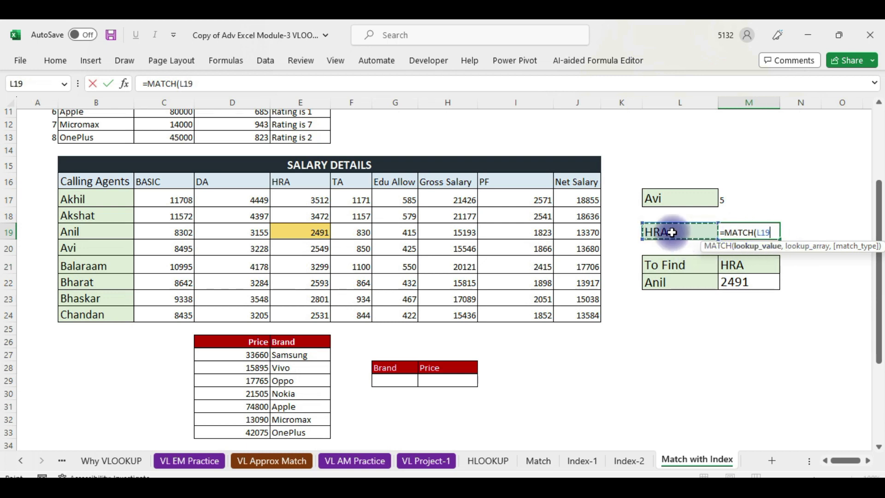
left_click(125, 83)
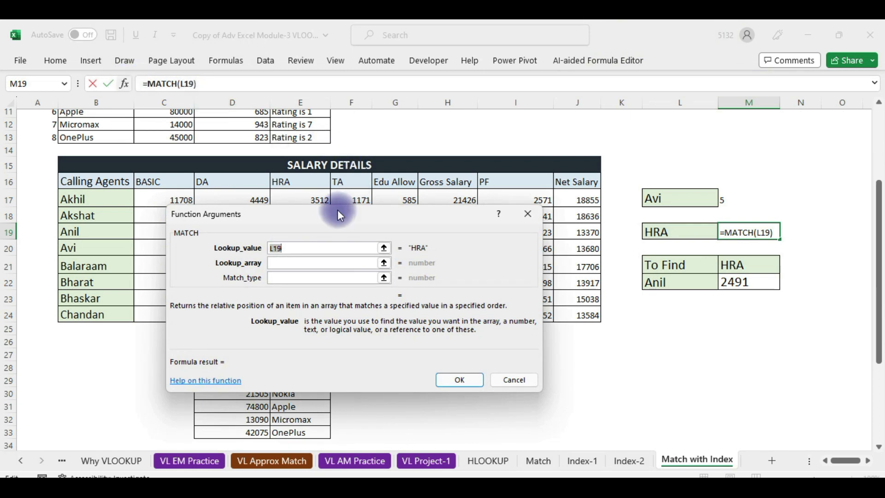
left_click_drag(338, 212, 329, 249)
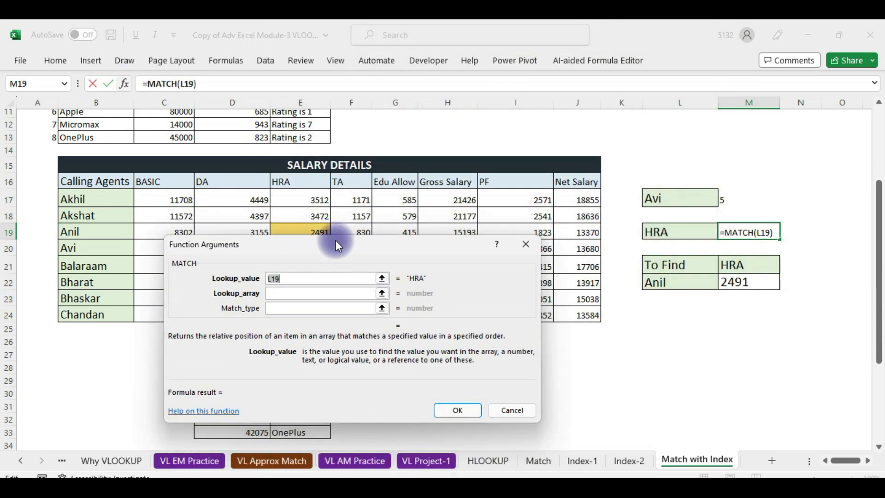
left_click(286, 308)
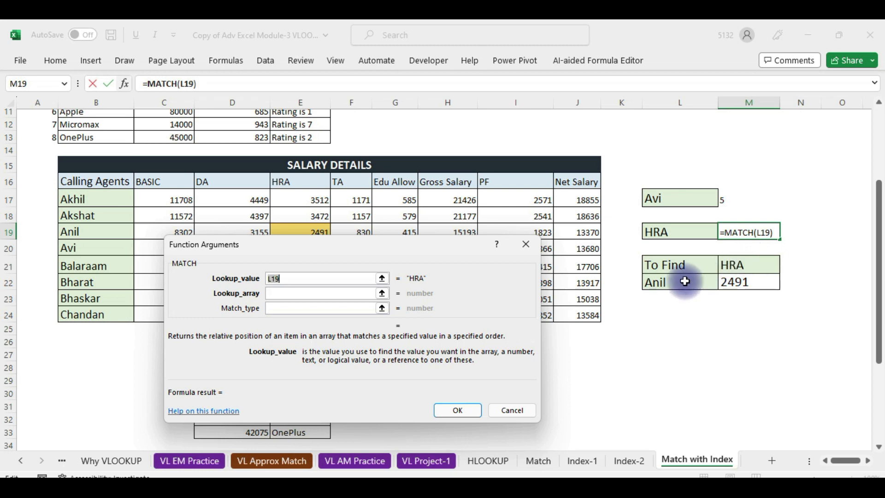
left_click(331, 283)
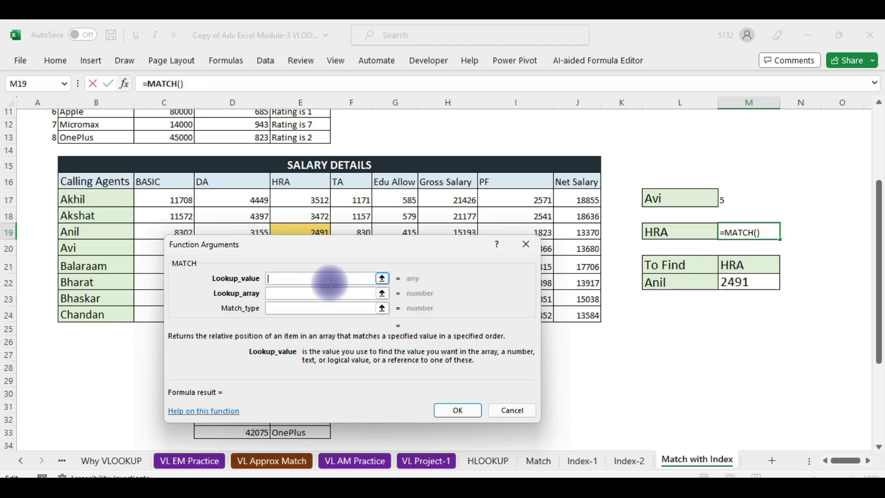
left_click(678, 236)
Step: Set the lookup array to the heading row B16:J16 and the match type to 0, and complete the MATCH formula in M19
left_click(296, 295)
left_click_drag(97, 181, 577, 181)
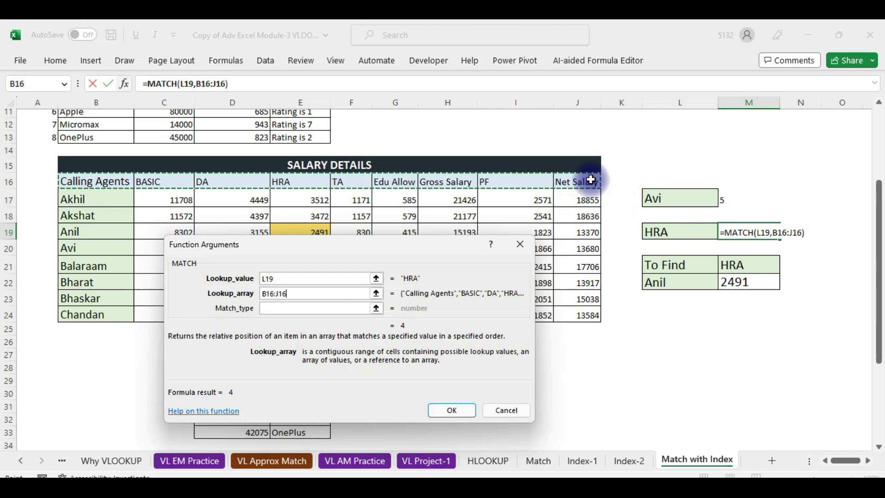
left_click(269, 309)
type("0")
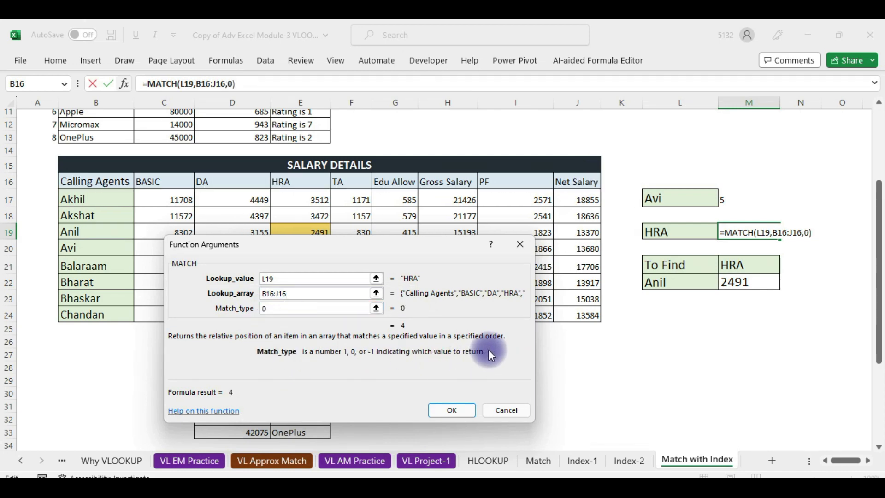
left_click(465, 410)
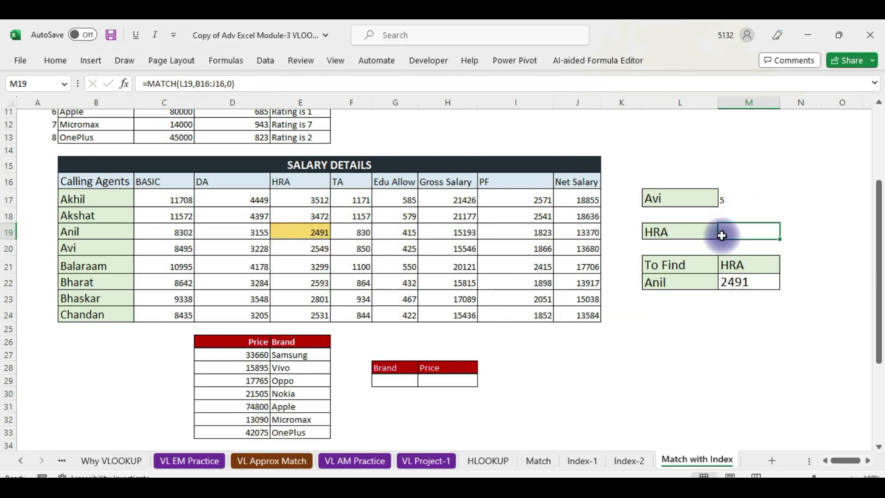
Step: Test the MATCH formula in M19 by changing the heading in L19 to DA and finally to TA
left_click(695, 231)
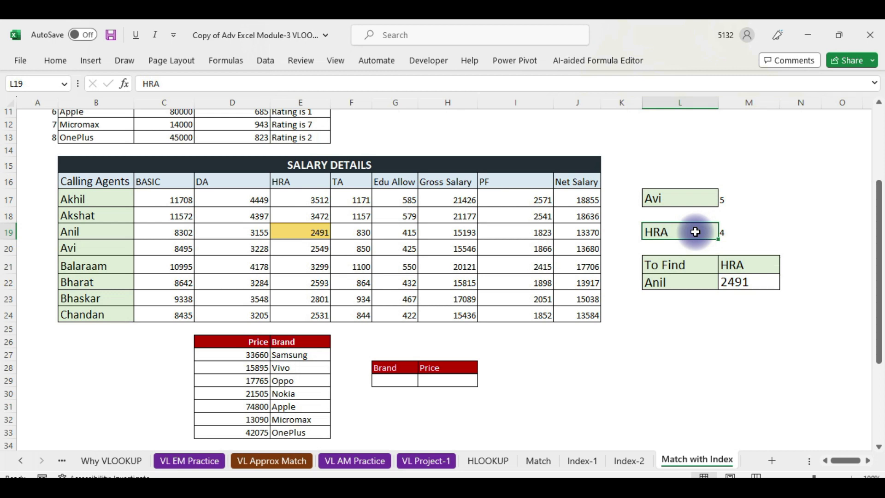
type("DA")
key("Return")
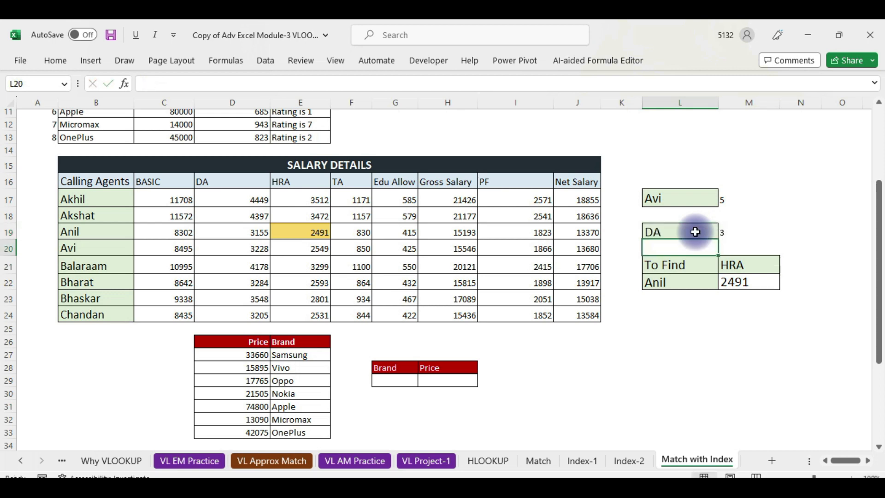
left_click(695, 232)
type("T")
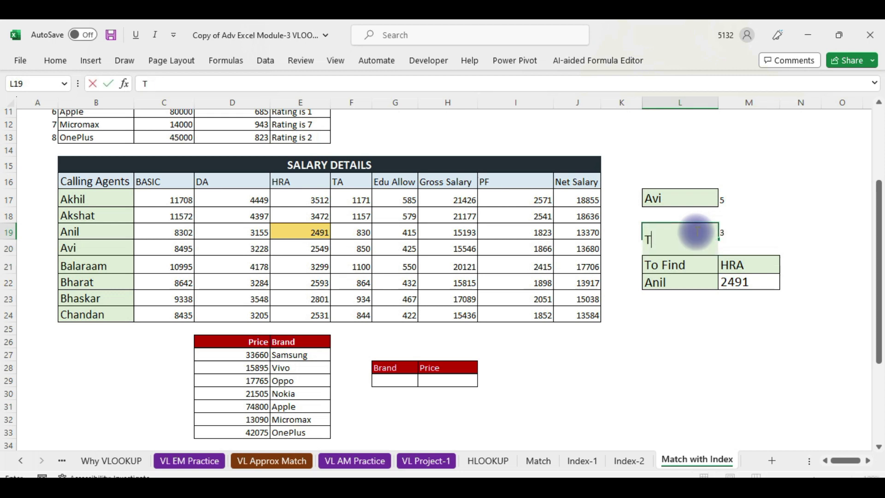
key("Return")
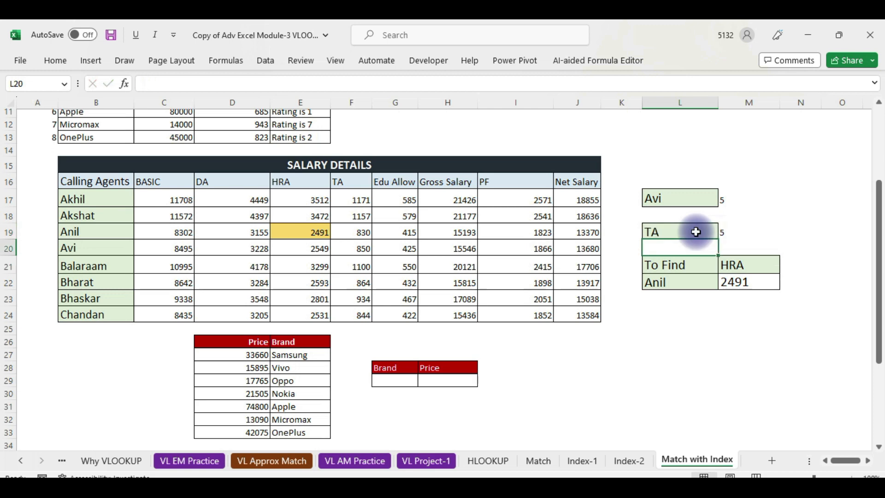
left_click(732, 235)
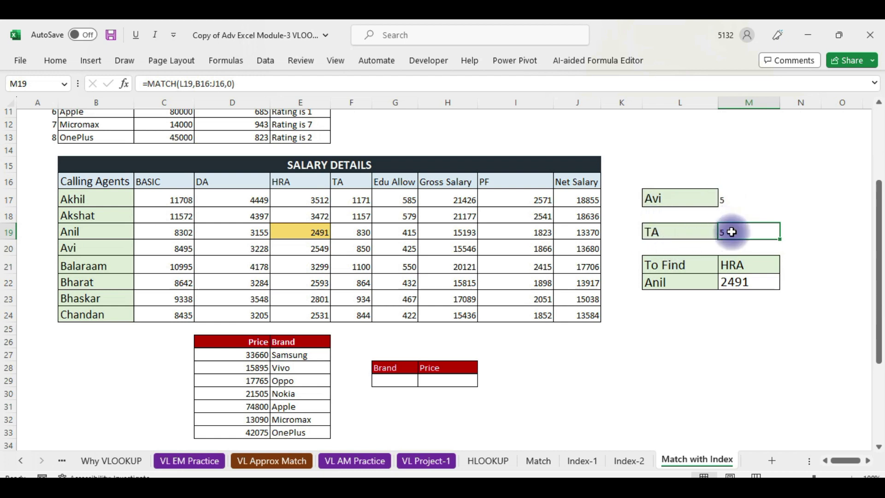
Step: Replace the row number in M22's INDEX formula with a MATCH function that uses L22 as the lookup value
left_click(744, 281)
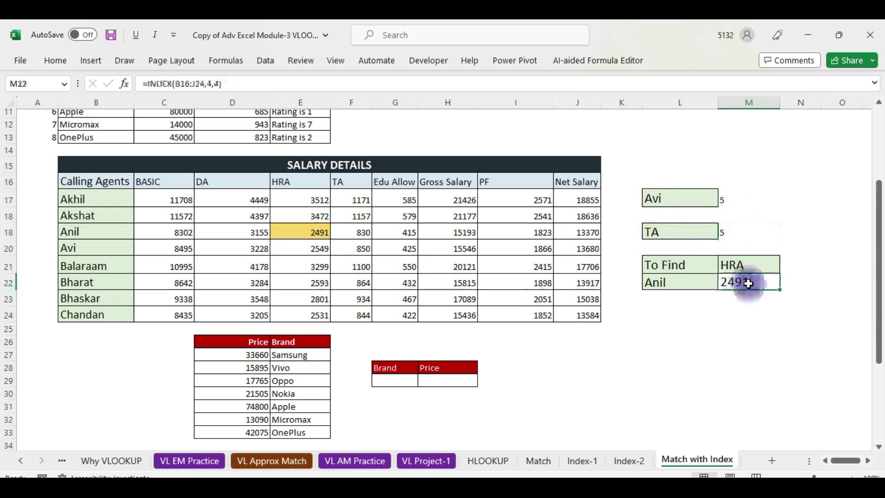
left_click(124, 86)
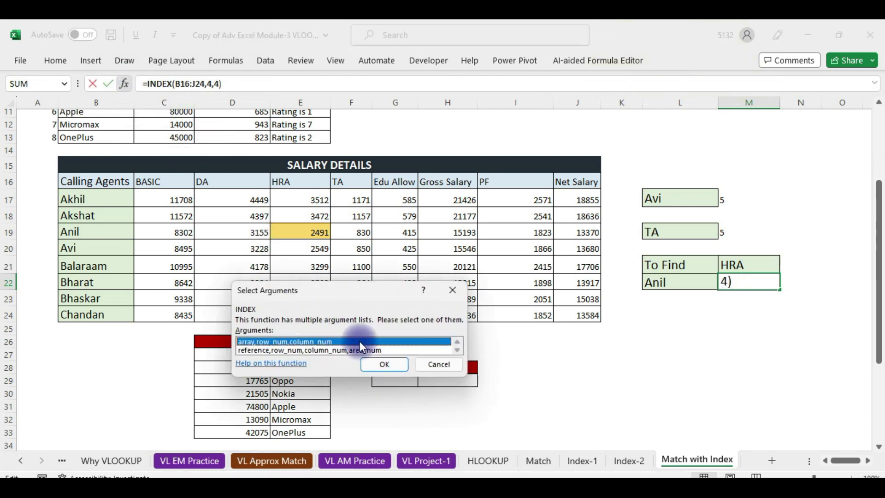
left_click(378, 363)
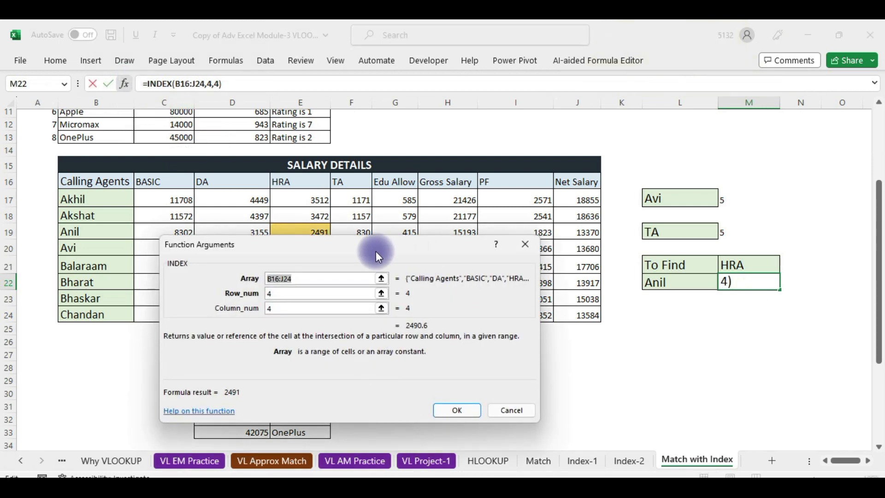
left_click_drag(375, 251, 571, 29)
left_click(473, 80)
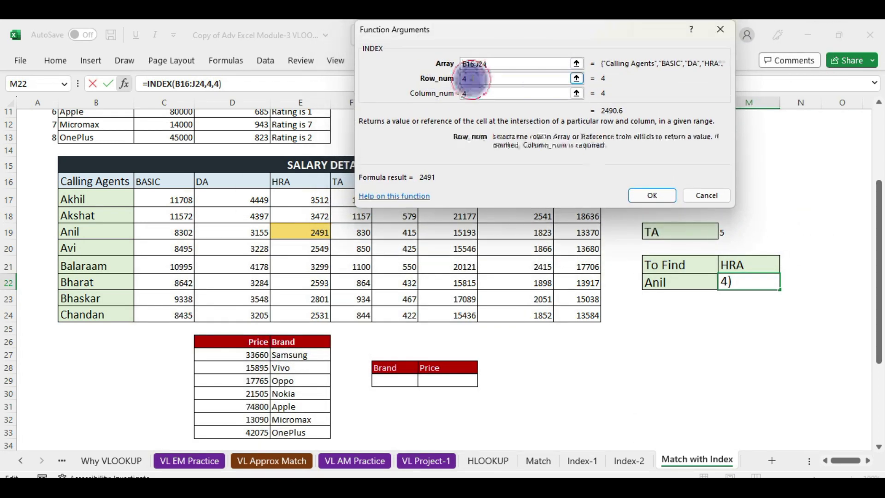
key("BackSpace")
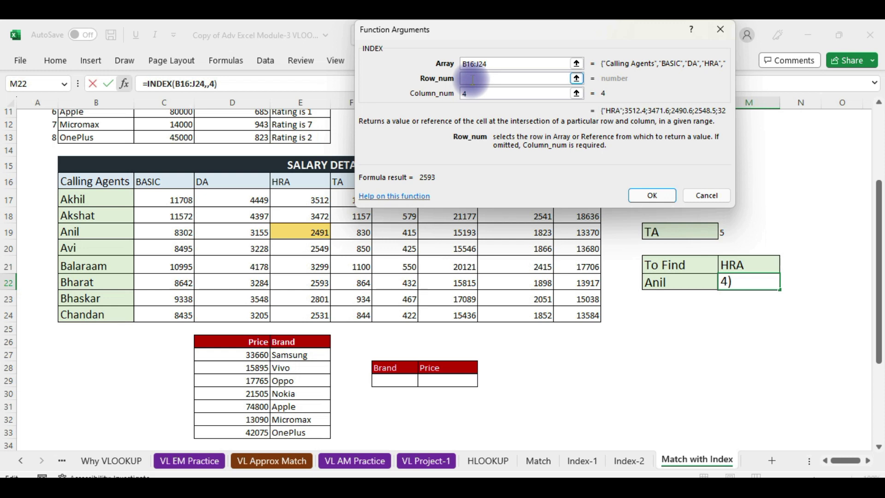
type("Match")
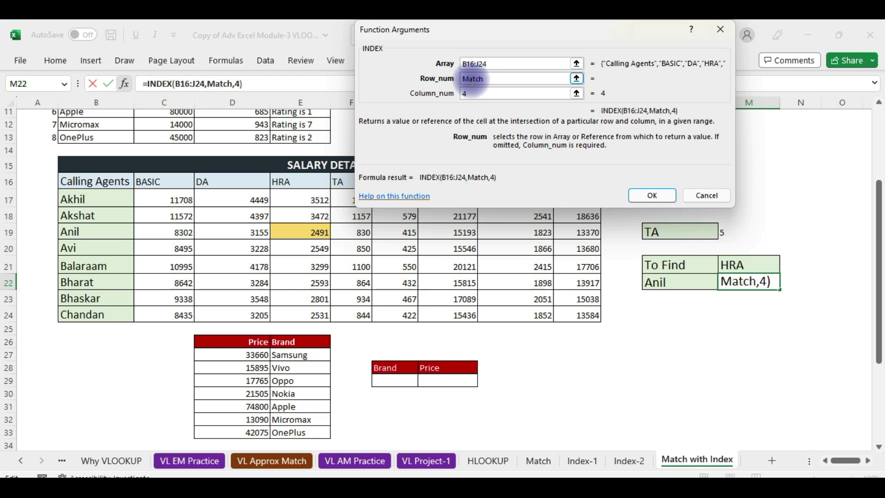
type("(")
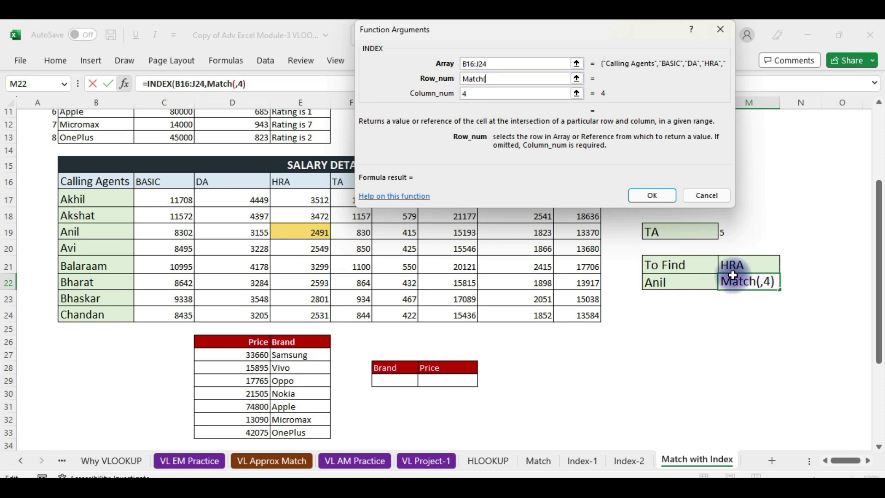
left_click(690, 280)
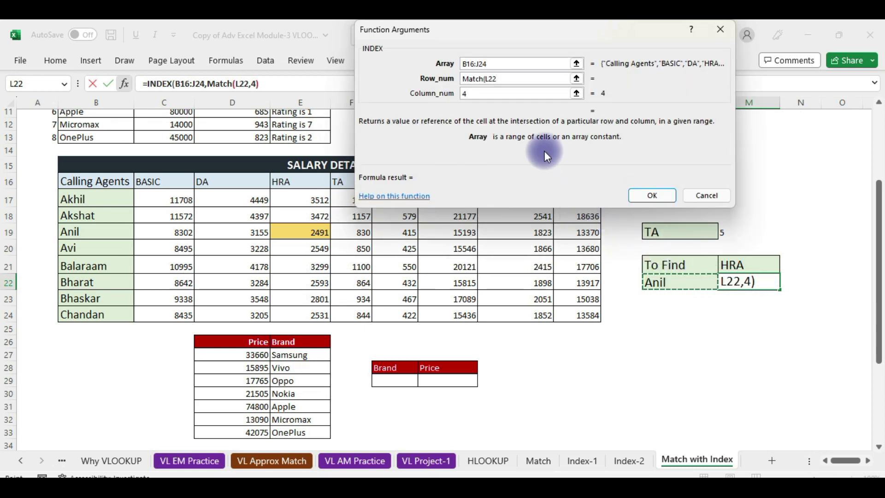
Step: Add B16:B24 as the lookup array and 0 as the match type of the nested MATCH, and try to enter the formula
type(".")
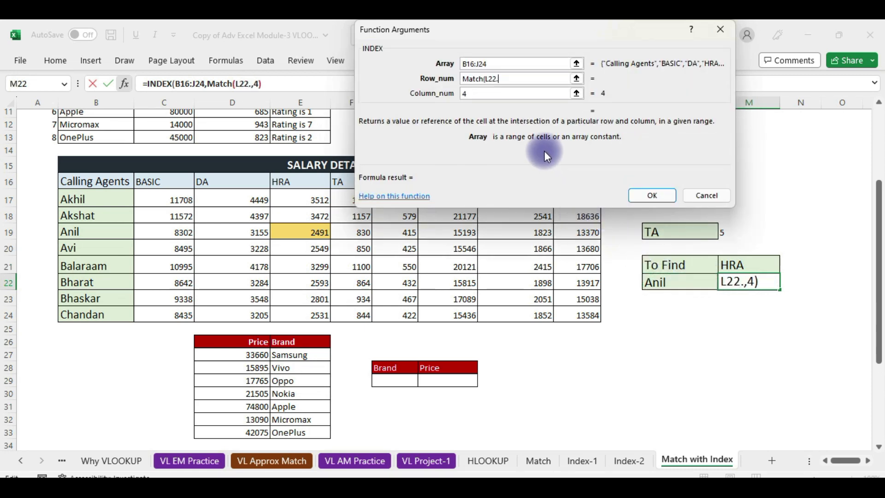
left_click_drag(95, 181, 94, 315)
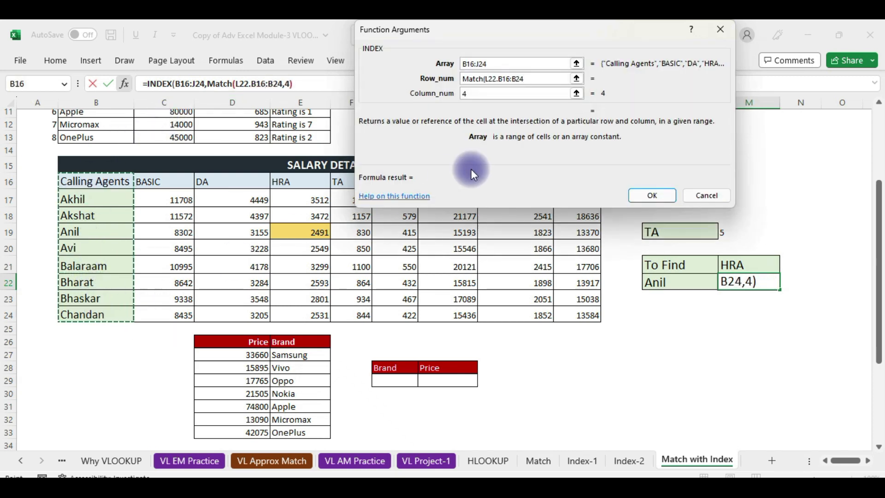
type(",")
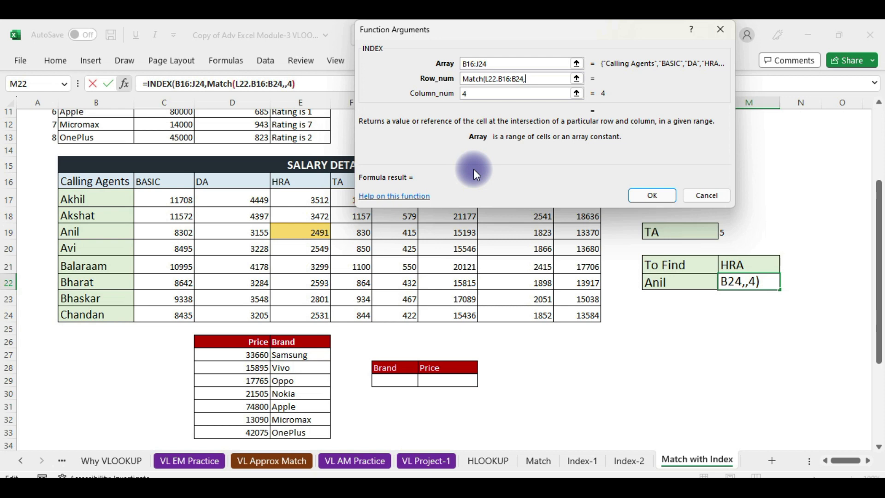
type("0)")
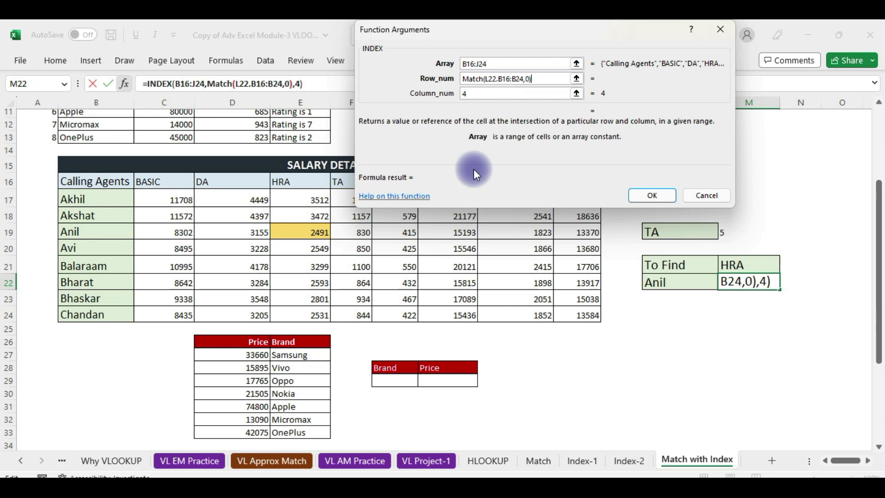
left_click(652, 195)
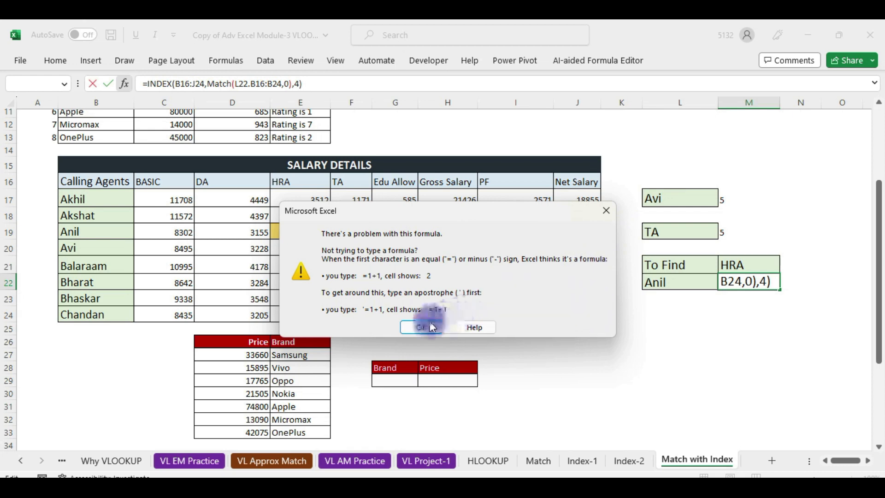
left_click(421, 327)
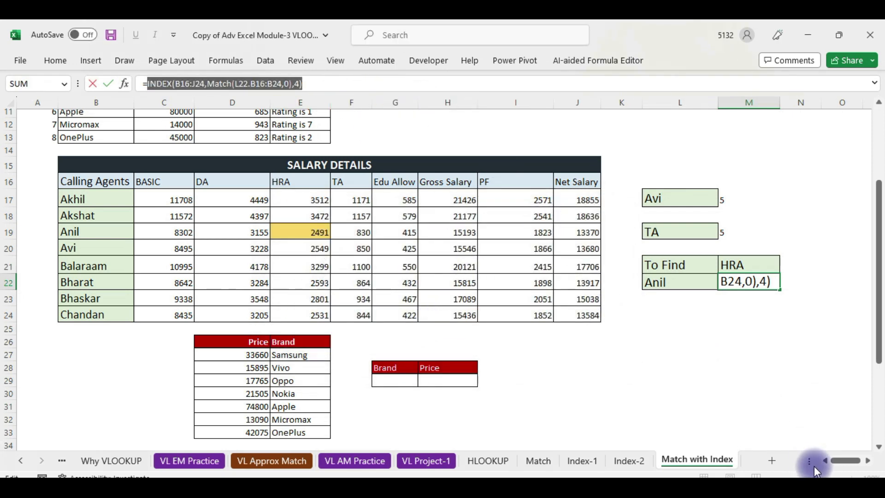
key("Return")
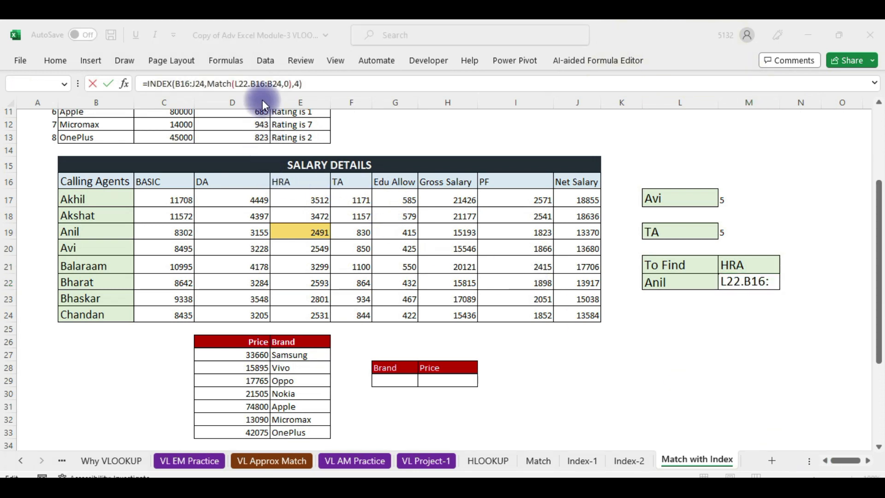
Step: Replace the period after L22 with a comma in M22's formula, enter it, and check the formula and its lookup cell L22
left_click(252, 83)
key("BackSpace")
type(",")
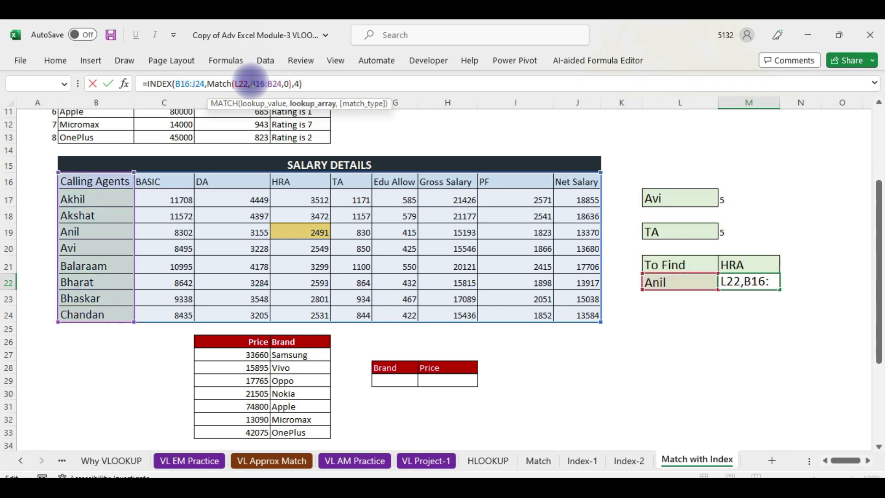
key("Return")
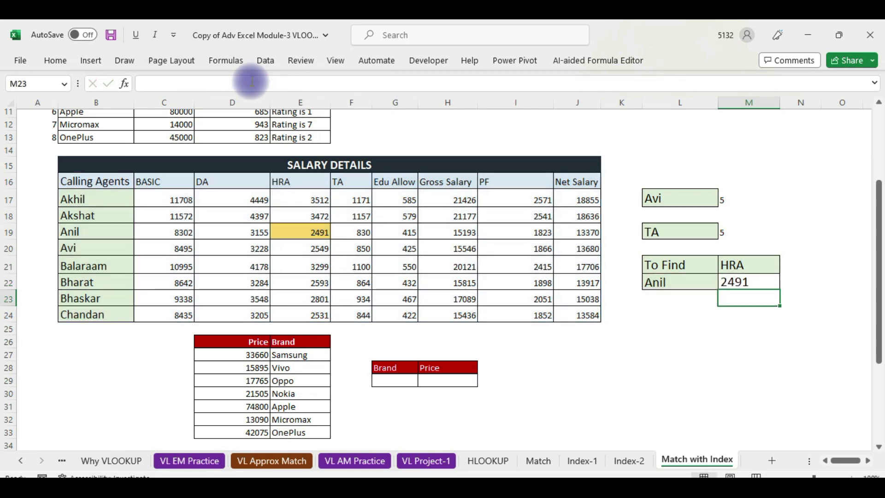
left_click(747, 280)
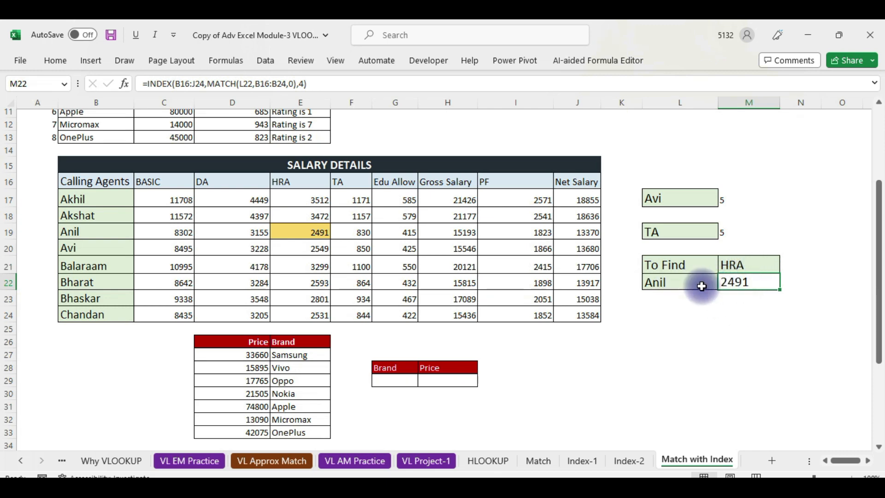
left_click(675, 283)
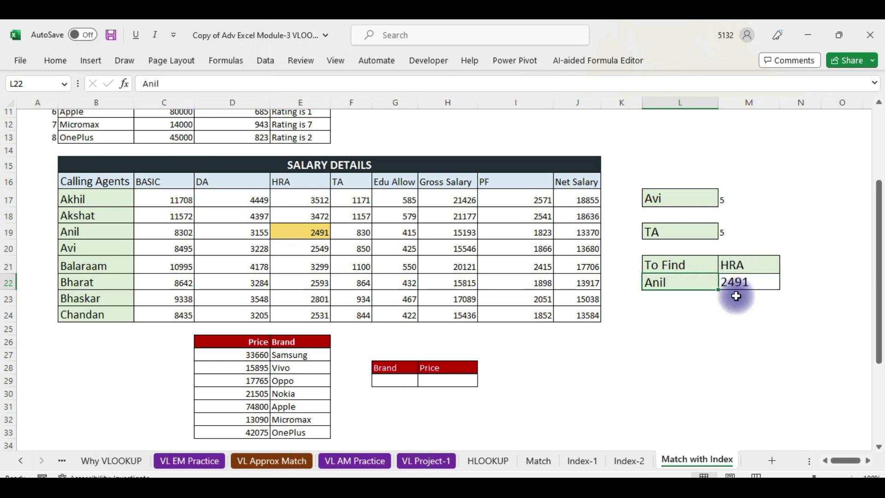
Step: Change the lookup name in L22 to the agent listed in B20, and check M22's formula and the heading in M21
type("A")
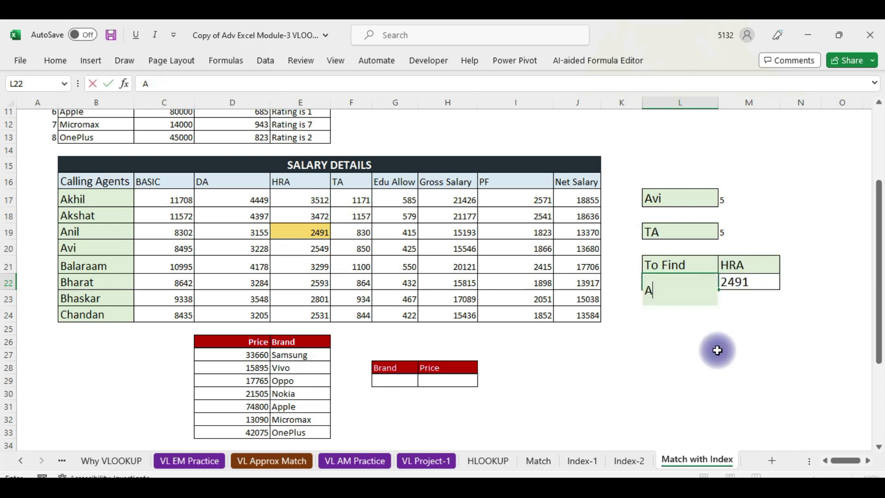
type("vi")
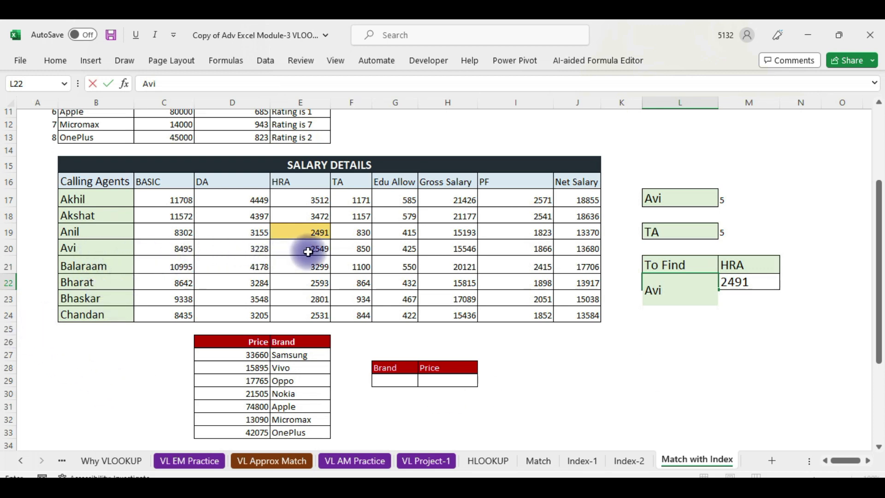
key("Return")
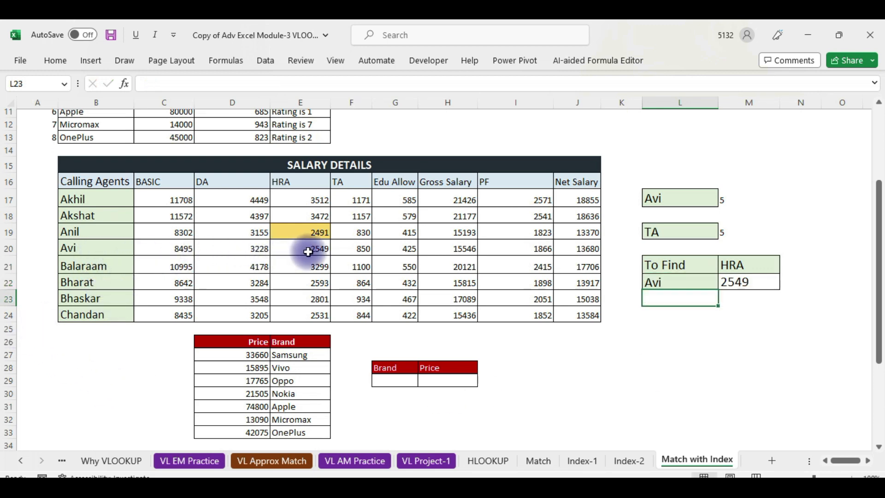
left_click(747, 281)
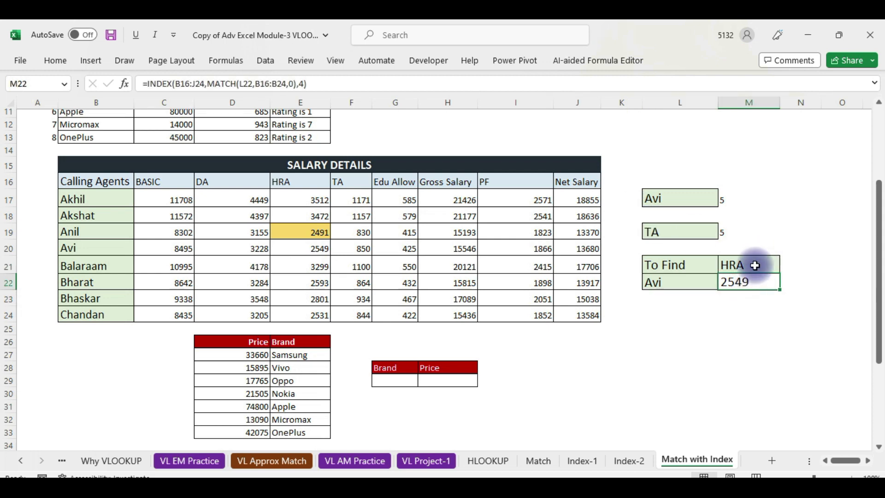
left_click(755, 265)
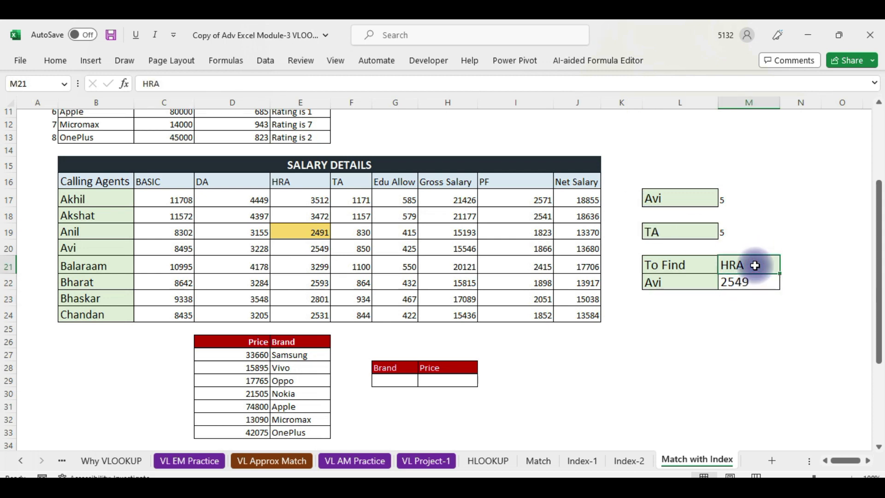
Step: Open the function arguments of M22's INDEX formula and clear the column number
left_click(749, 283)
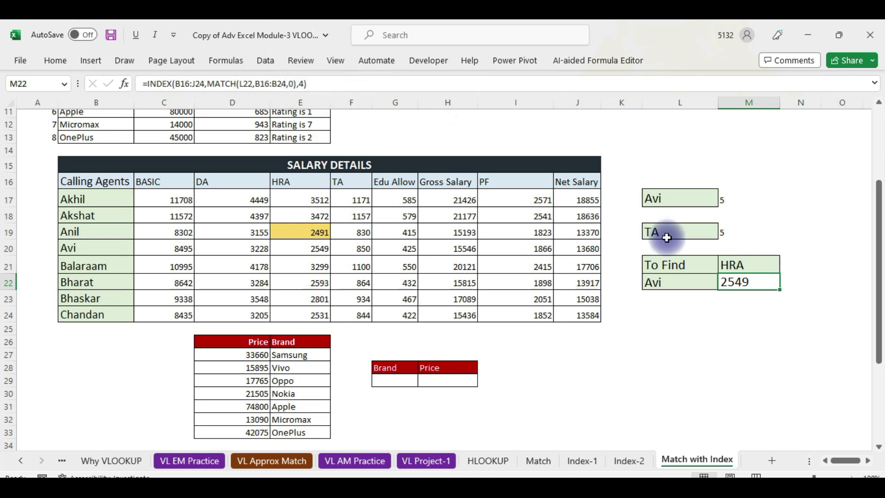
left_click(125, 83)
left_click(560, 149)
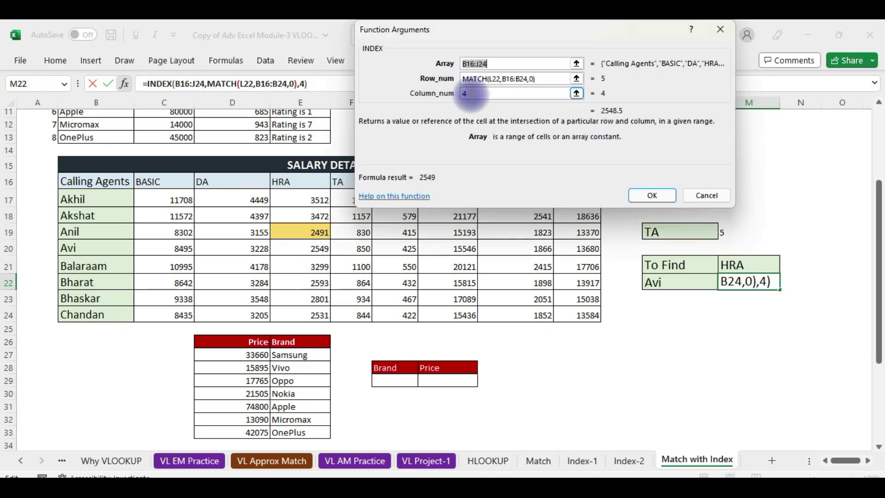
left_click(467, 94)
key("BackSpace")
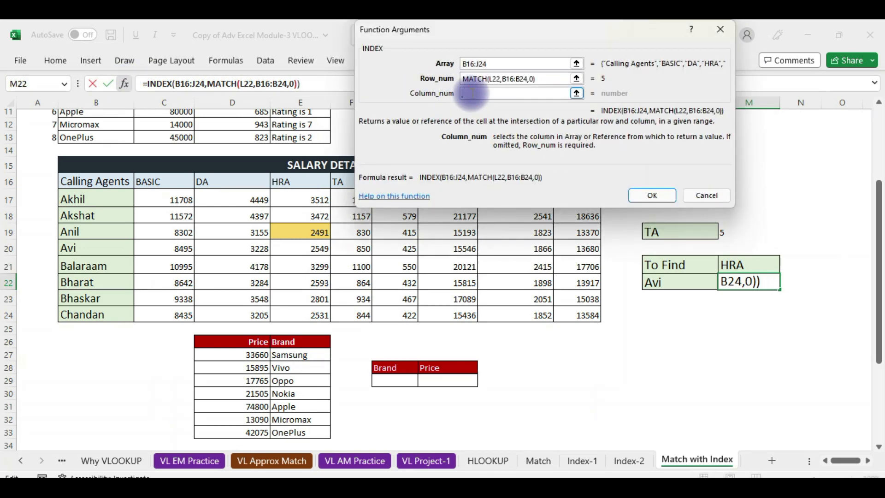
left_click(752, 266)
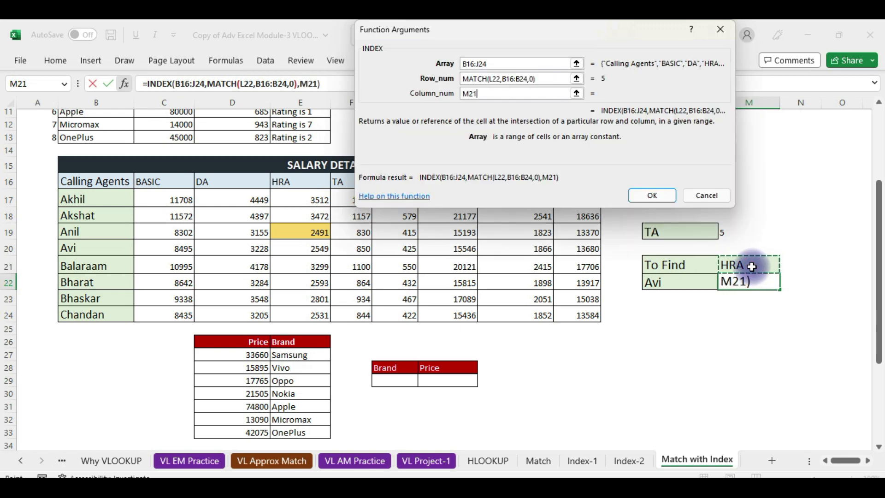
key("BackSpace")
key("BackSpace")
key("BackSpace")
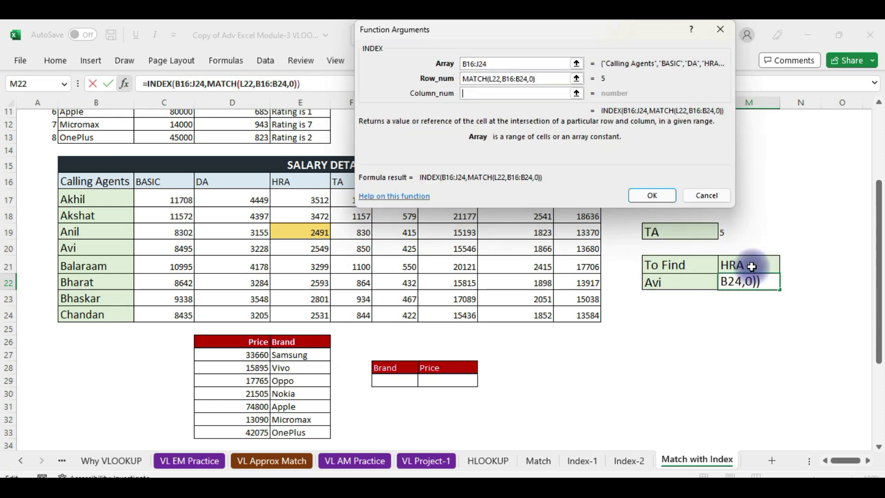
Step: Set the INDEX column number to MATCH(M21,B16:J16,0) and enter M22's formula
type("Matc")
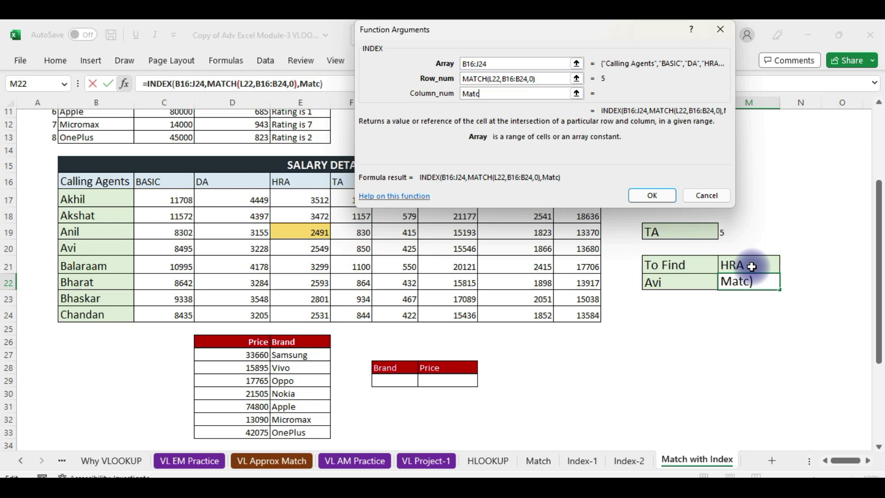
type("h(")
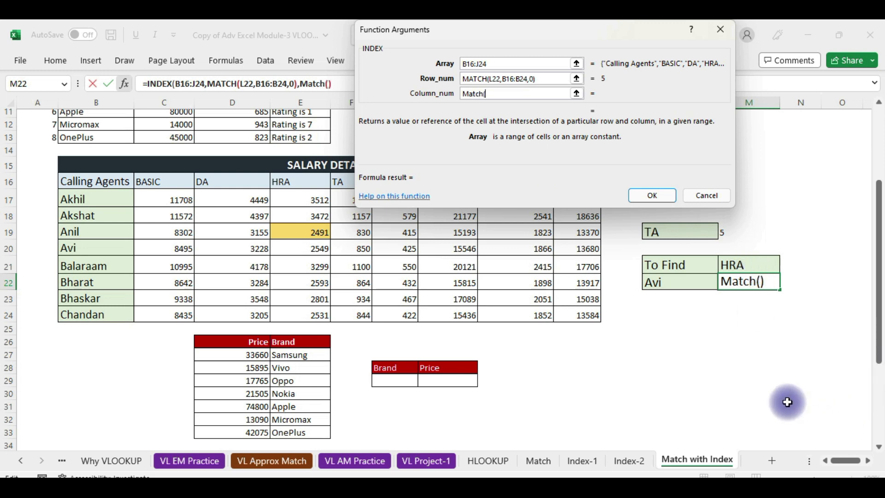
left_click(738, 264)
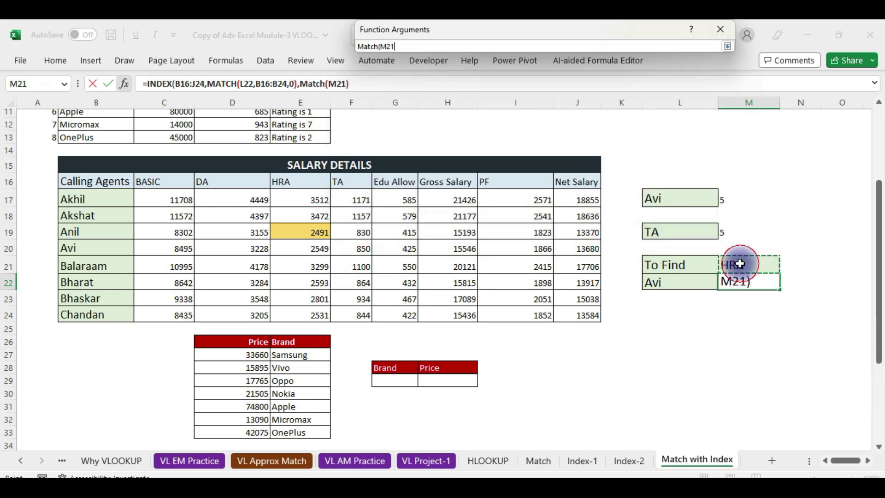
type(",")
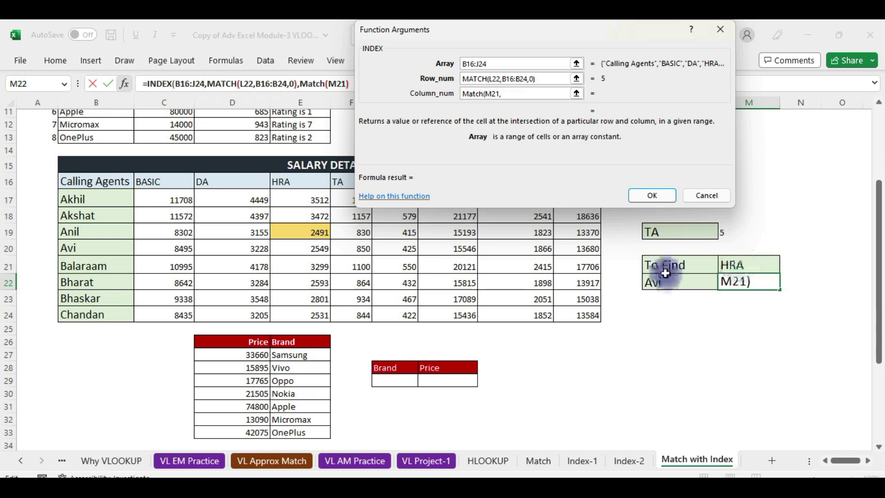
left_click_drag(107, 183, 577, 182)
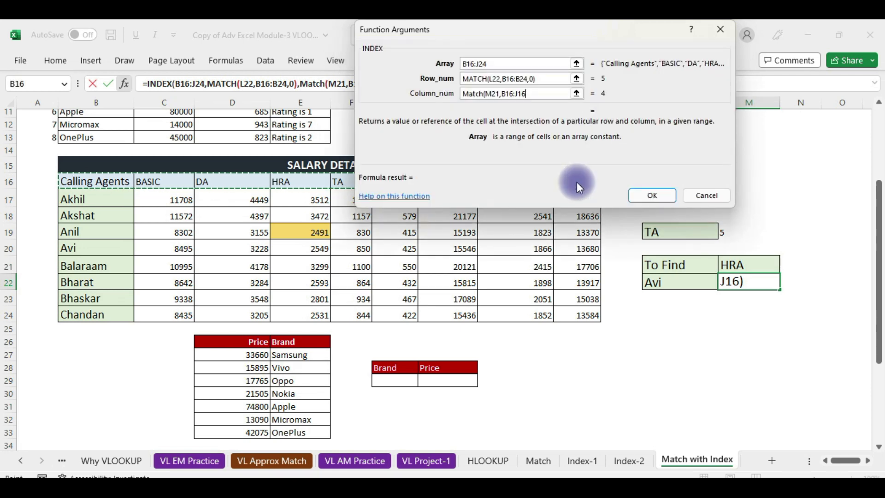
type(",0)")
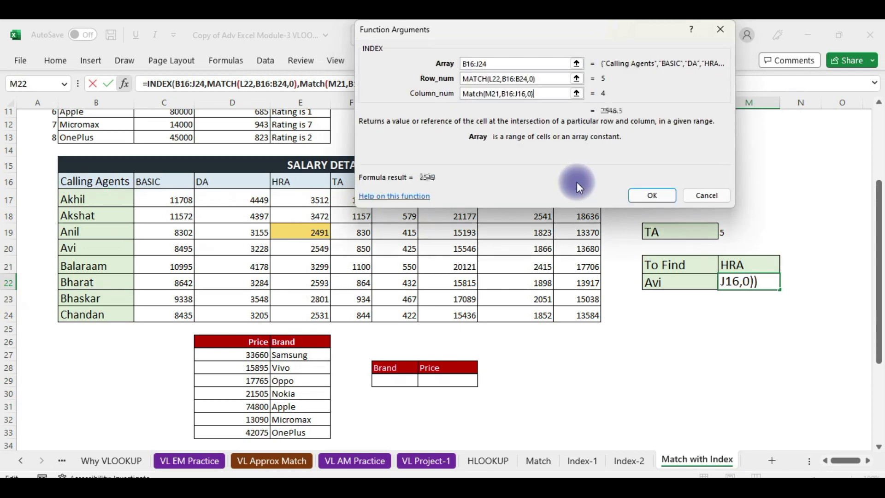
key("Return")
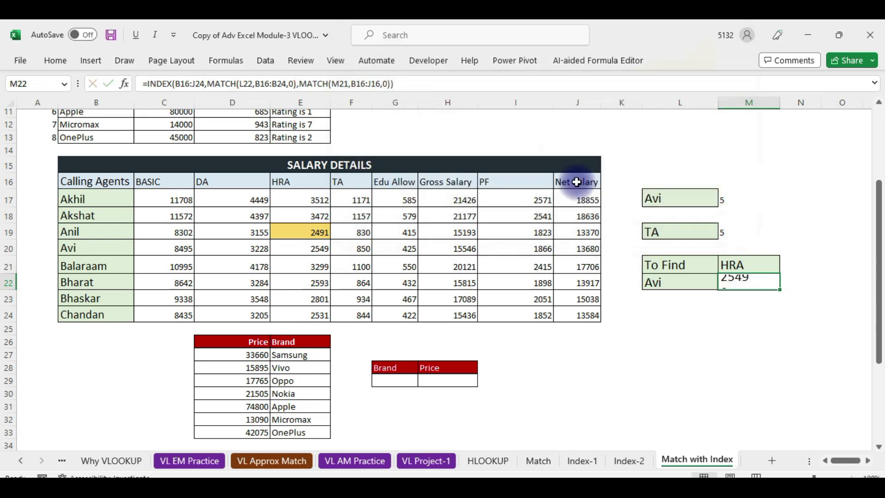
Step: Test the two-way lookup by changing the heading in M21 to Basic, and compare M22 with C20 in the salary table
left_click(761, 265)
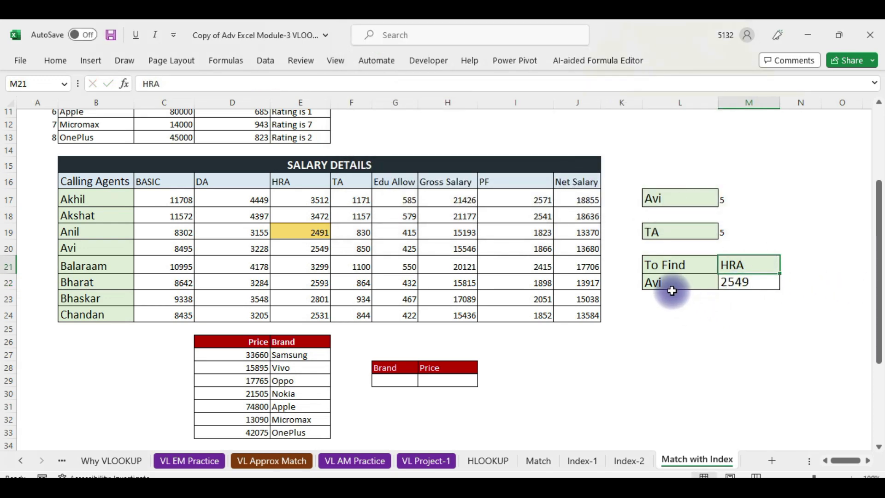
type("B")
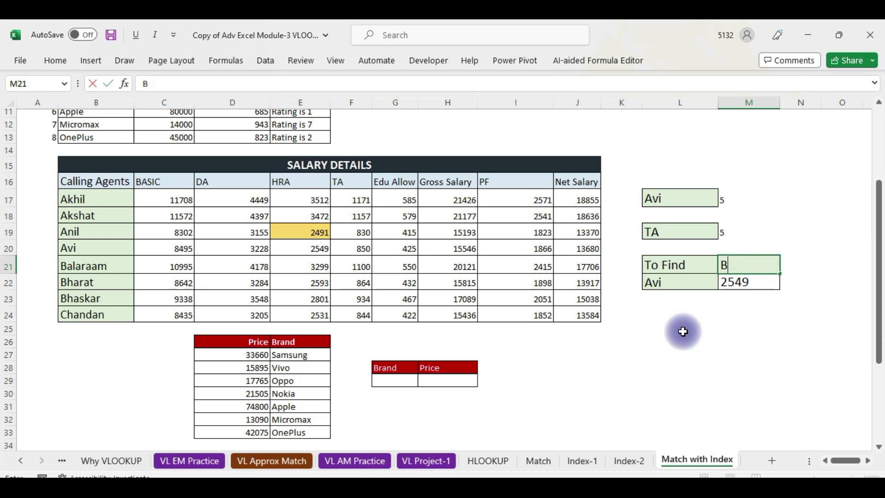
type("asic")
key("Return")
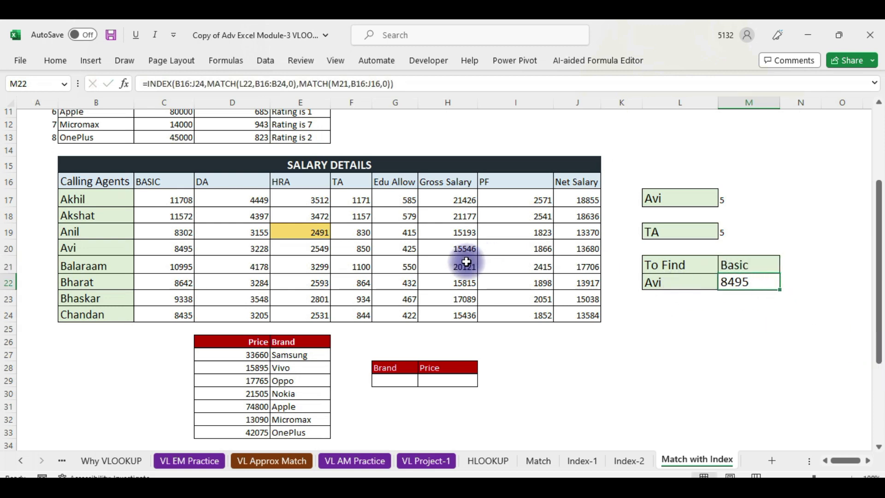
left_click(168, 253)
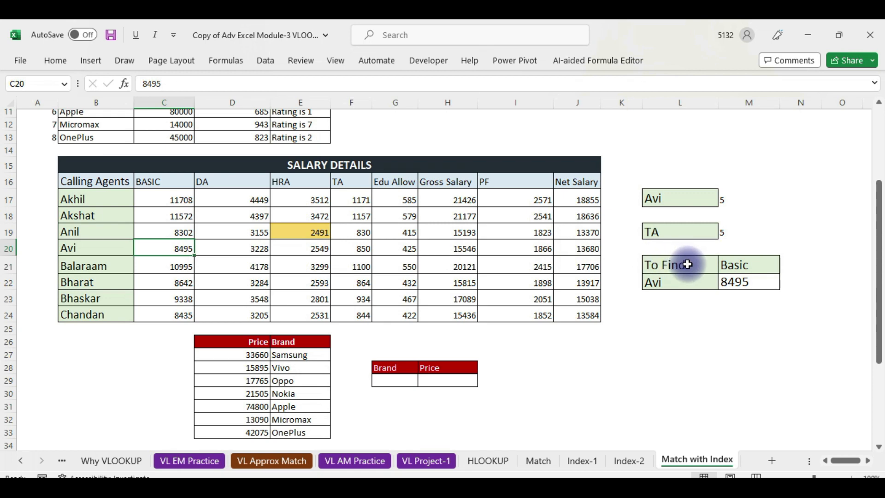
Step: Add a list data validation with an in-cell dropdown to L22, using the agent names in B17:B24 as the source
left_click(699, 286)
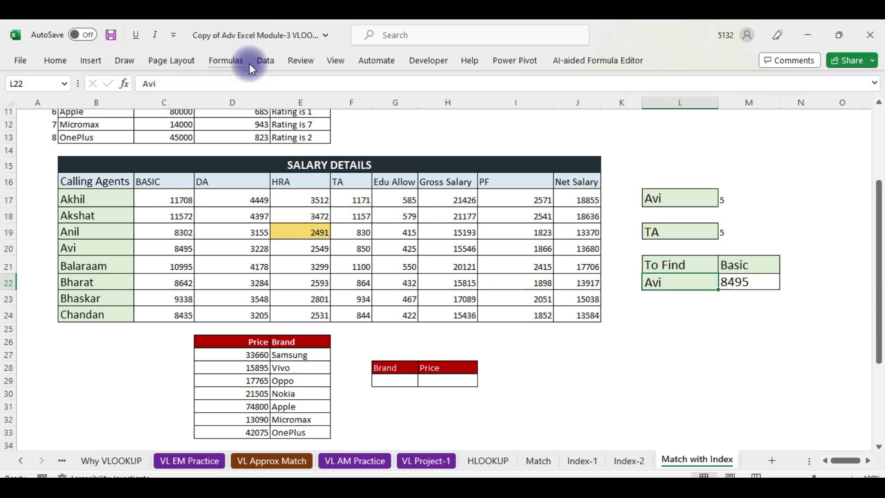
left_click(261, 62)
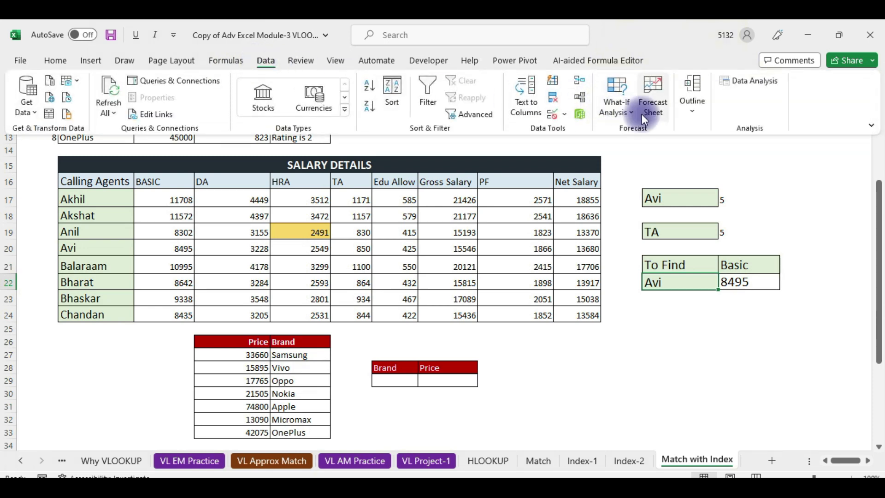
left_click(567, 115)
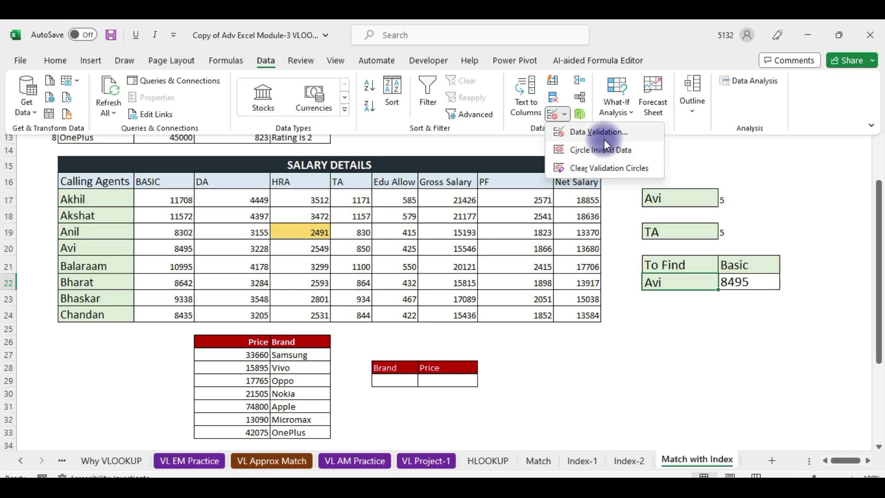
left_click(618, 133)
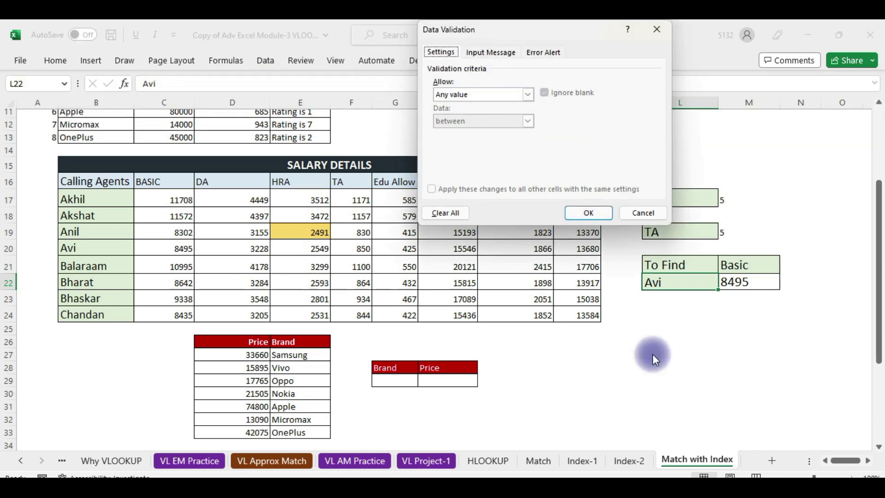
left_click(527, 94)
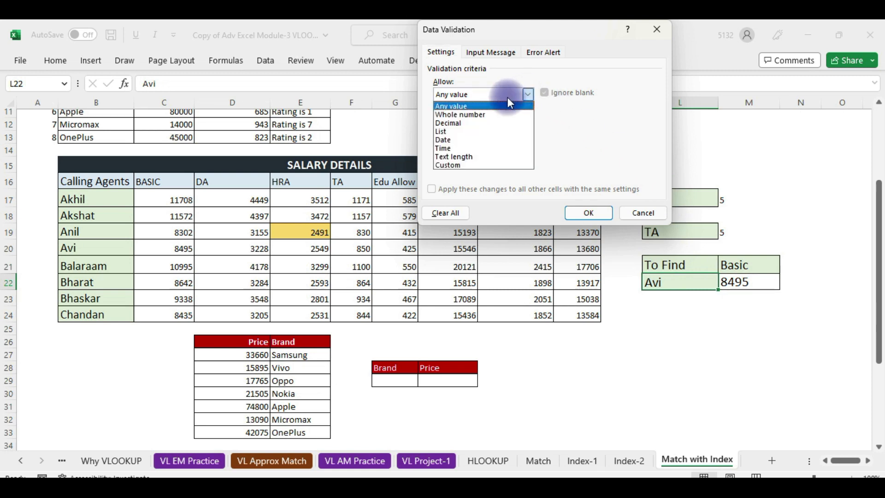
left_click(450, 133)
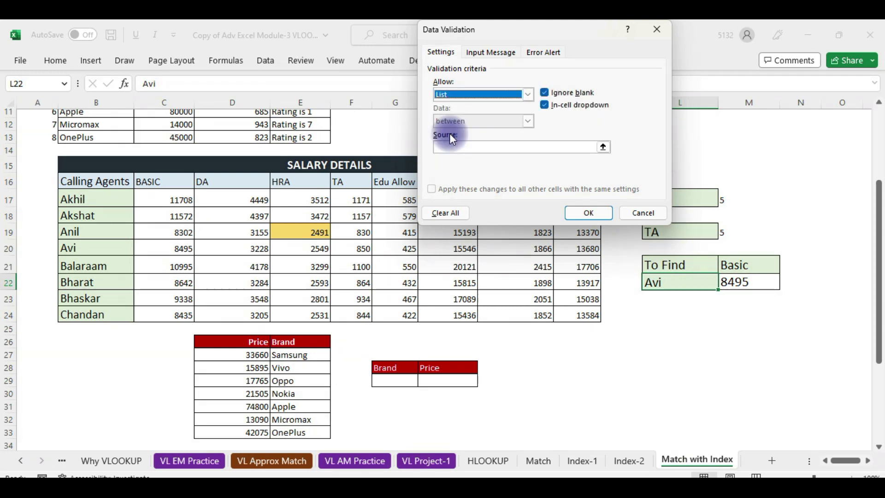
left_click(453, 146)
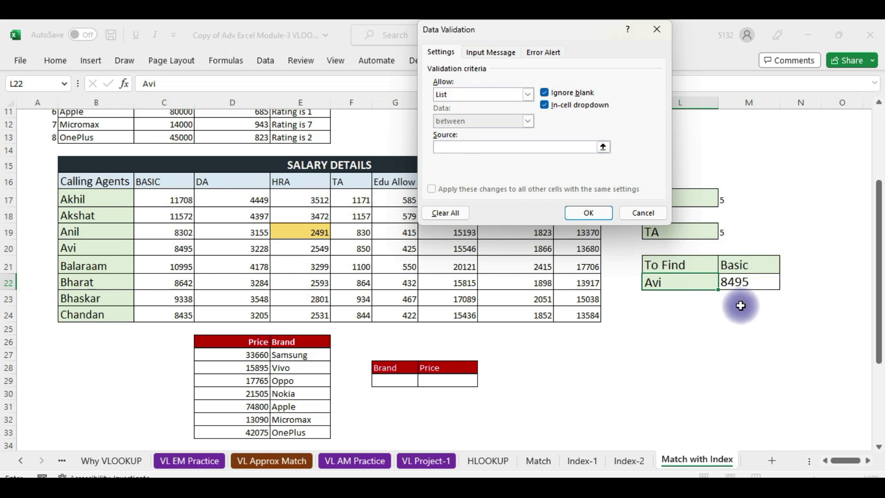
left_click_drag(78, 206, 97, 315)
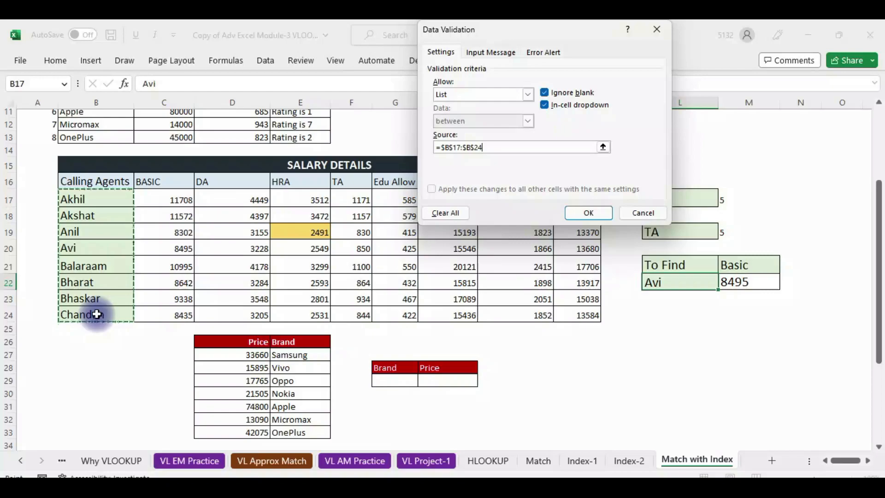
left_click(582, 213)
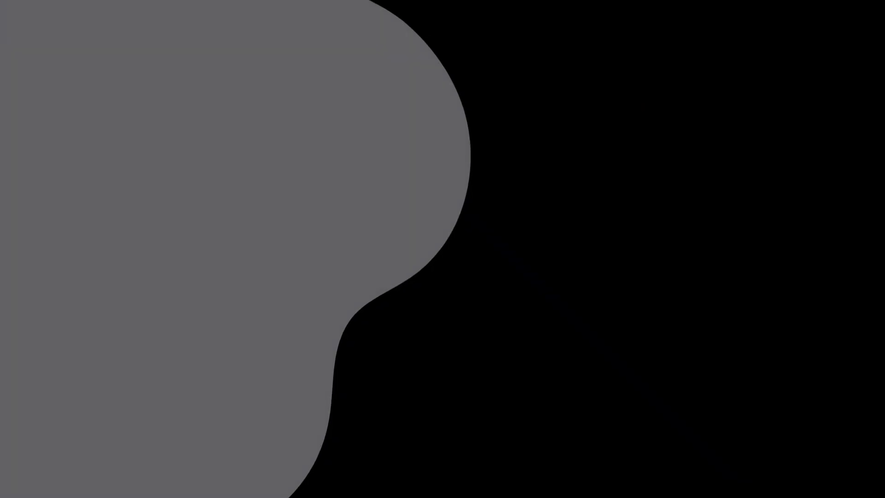